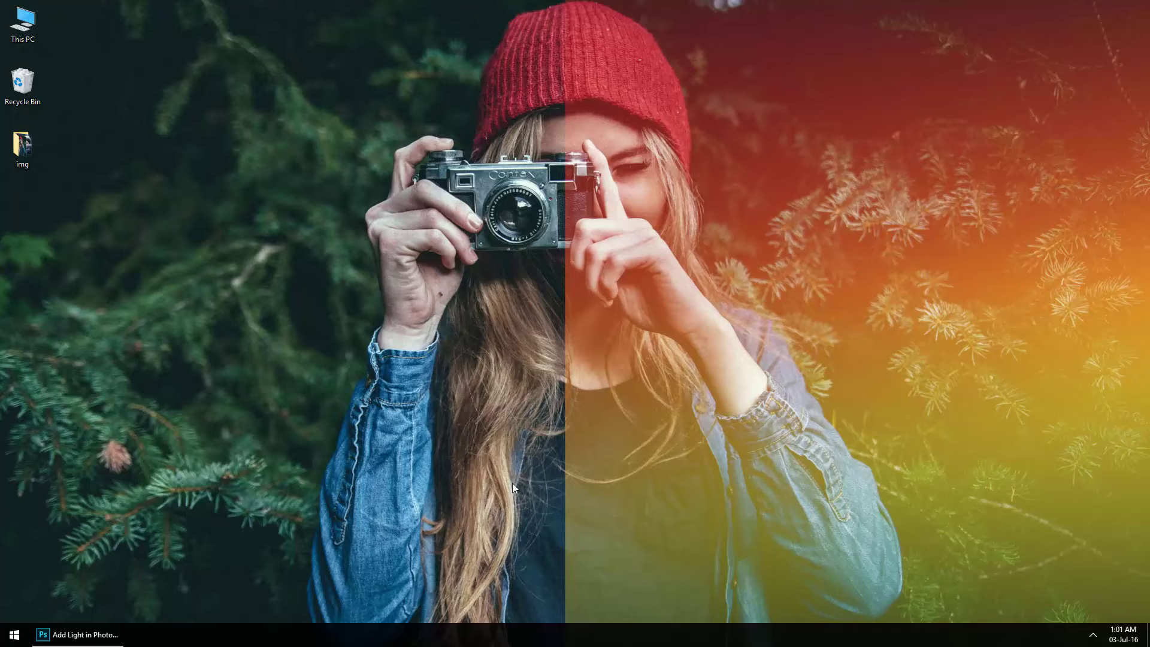
- Open woman-camera-.jpeg from the img folder as a new Photoshop document
double_click(22, 146)
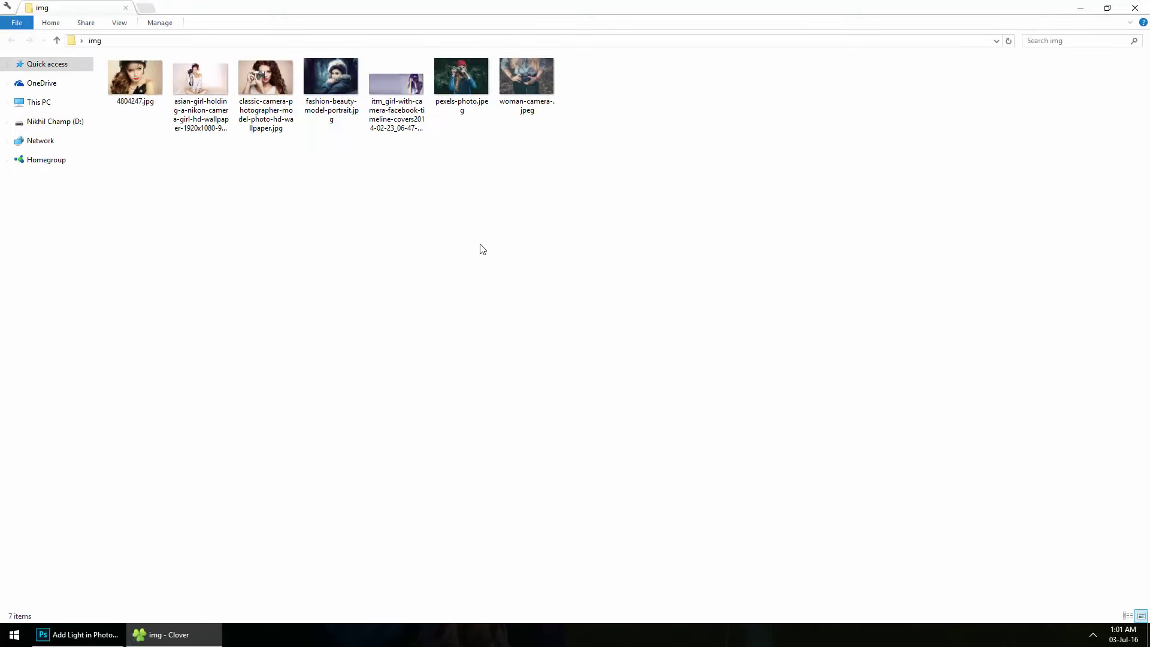
mouse_move(527, 84)
mouse_down()
mouse_move(67, 638)
mouse_move(508, 41)
mouse_up()
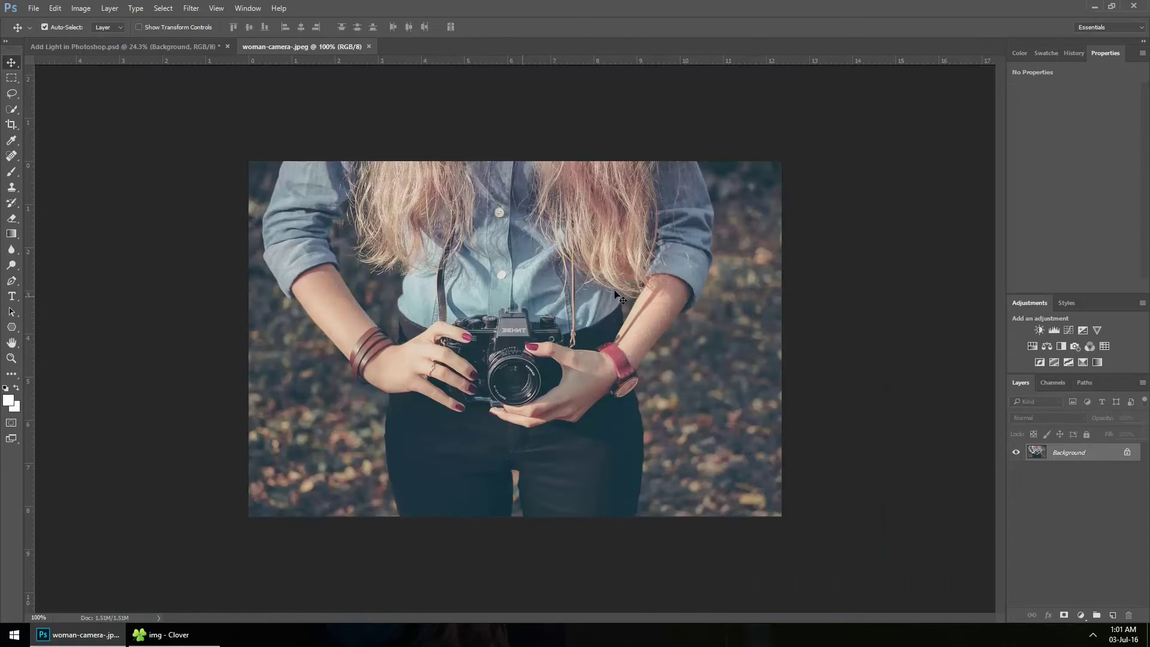
- Fit the photo to the window and add a Gradient Fill layer
key(ctrl+0)
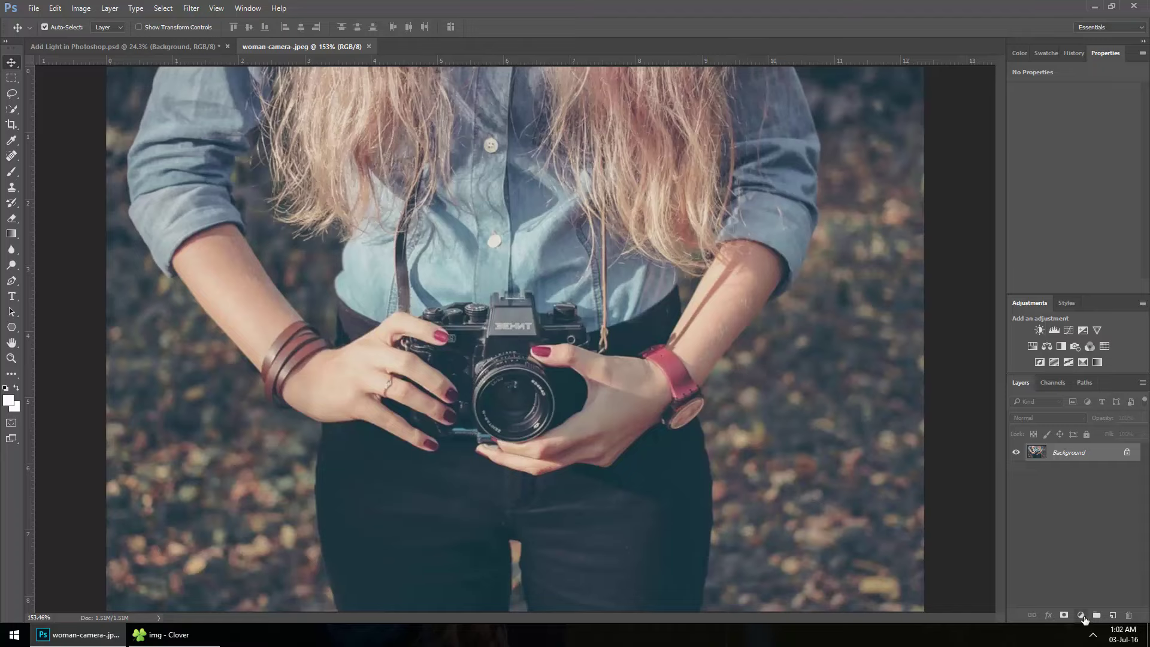
click(1081, 615)
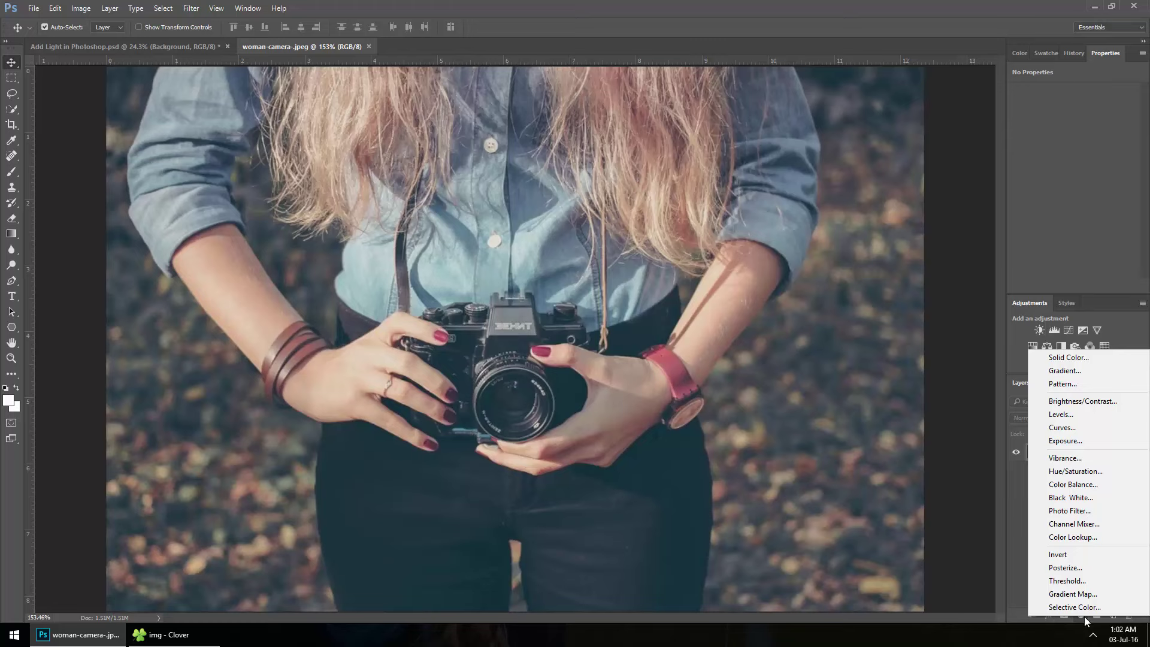
click(1068, 371)
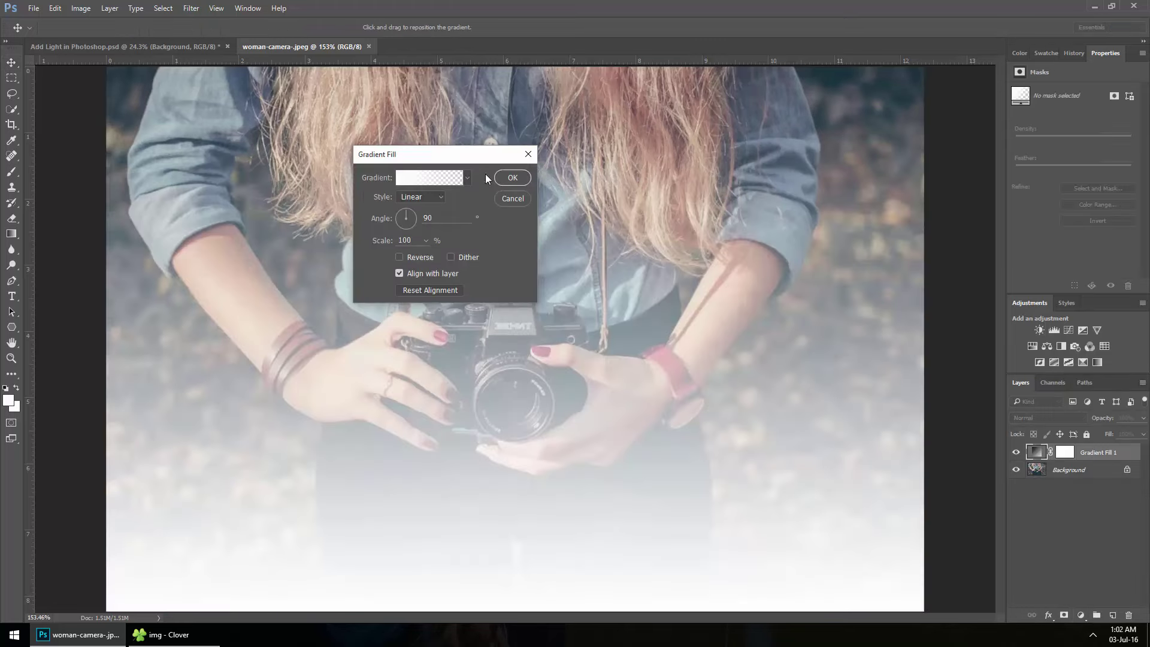
drag(450, 154, 781, 142)
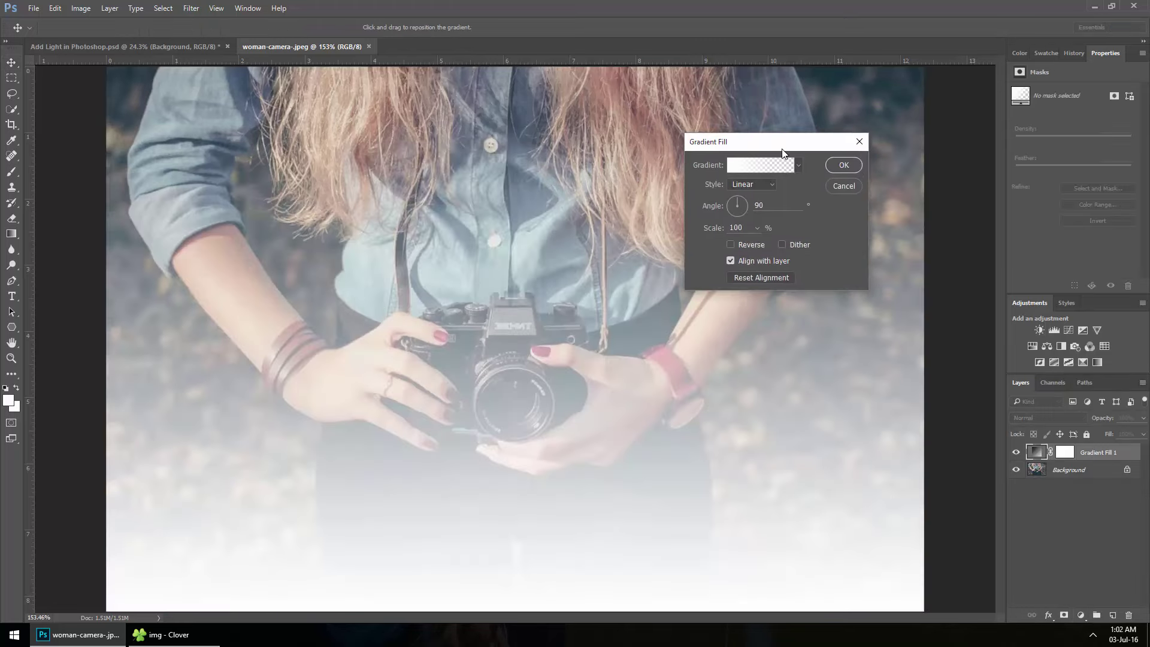
- Make the gradient the Black, White preset with the white end at 0% opacity
click(733, 170)
drag(579, 123, 781, 102)
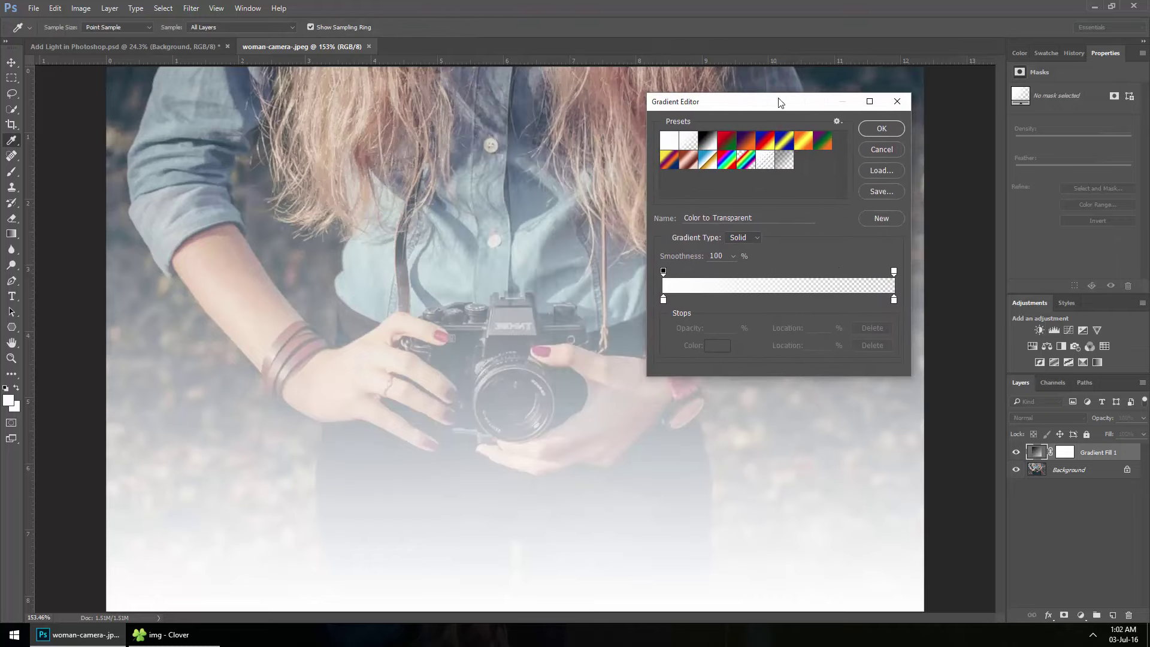
click(707, 140)
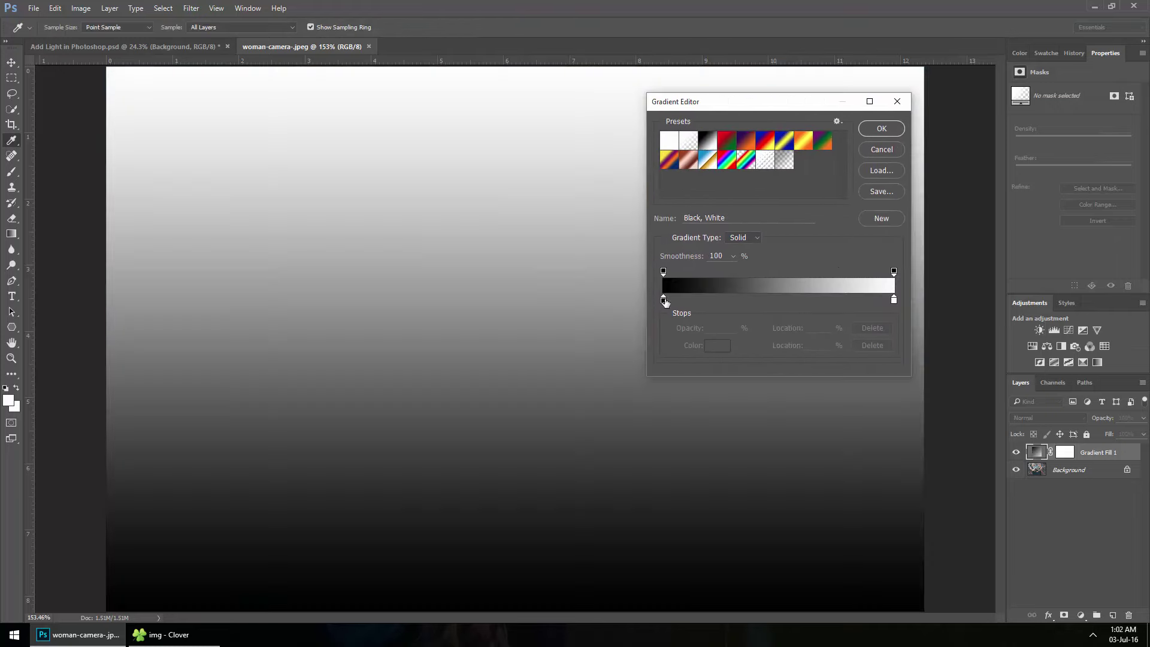
click(663, 299)
click(894, 300)
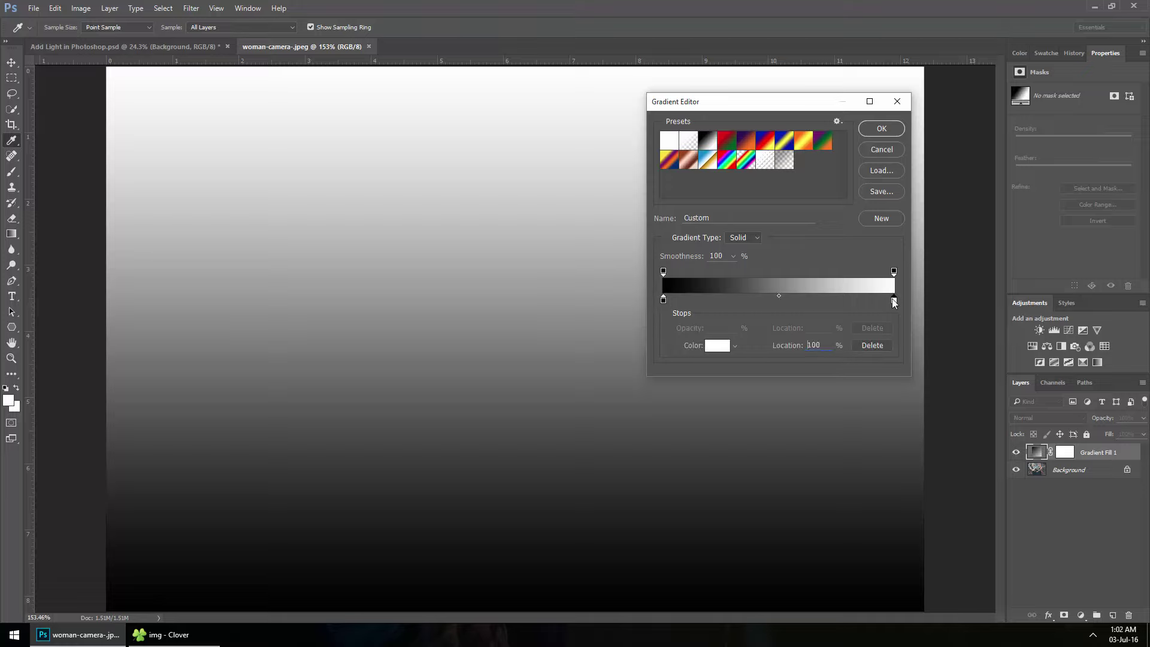
click(892, 273)
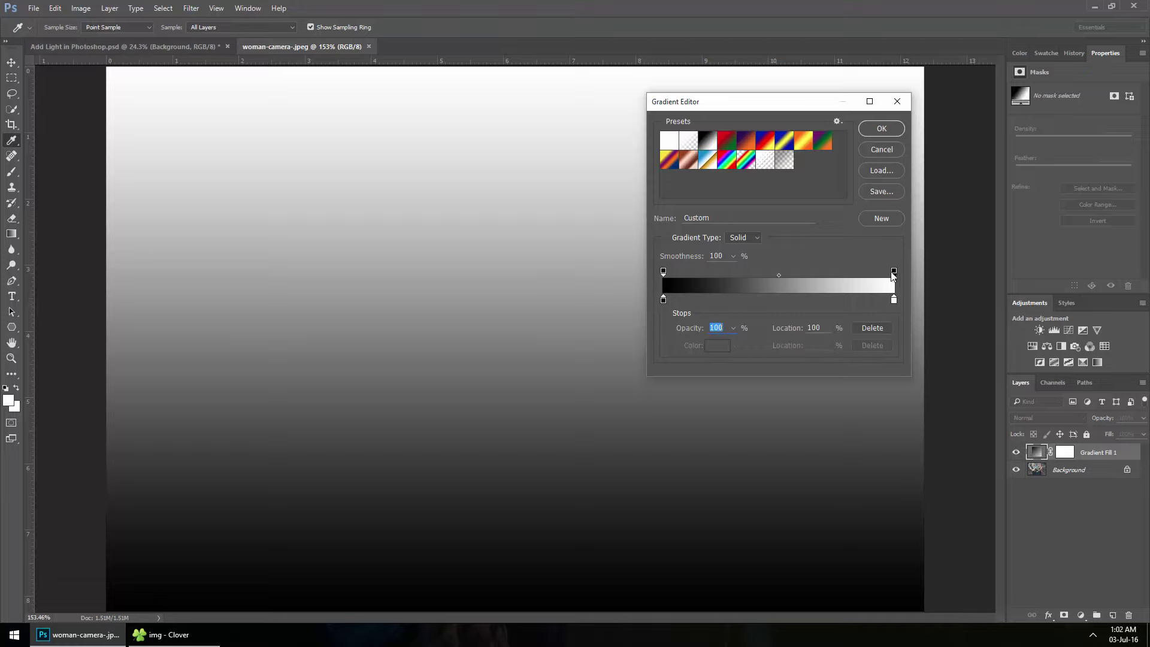
click(733, 328)
drag(731, 342, 663, 346)
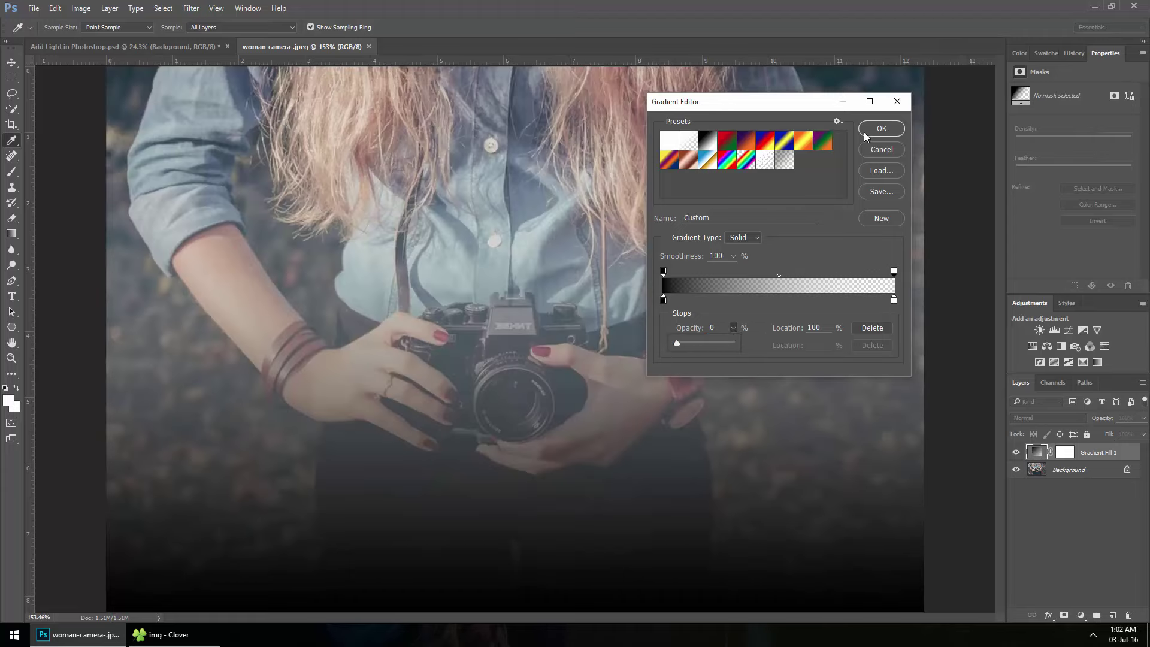
click(868, 131)
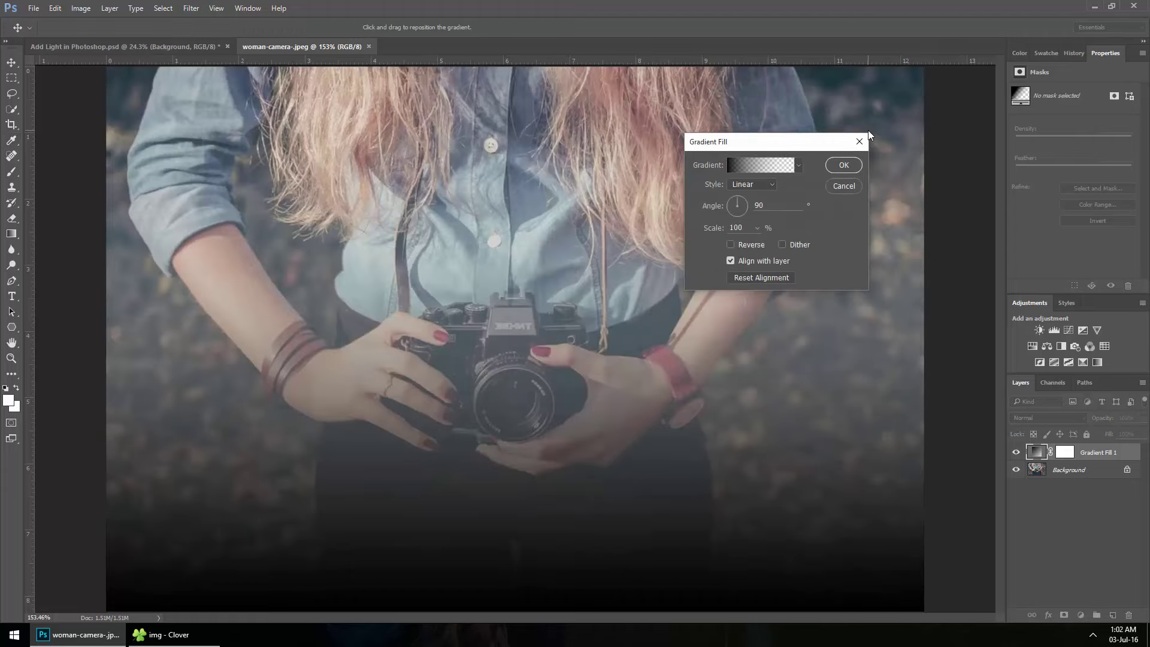
- Set the gradient style to Reflected and its scale to 144%
click(771, 185)
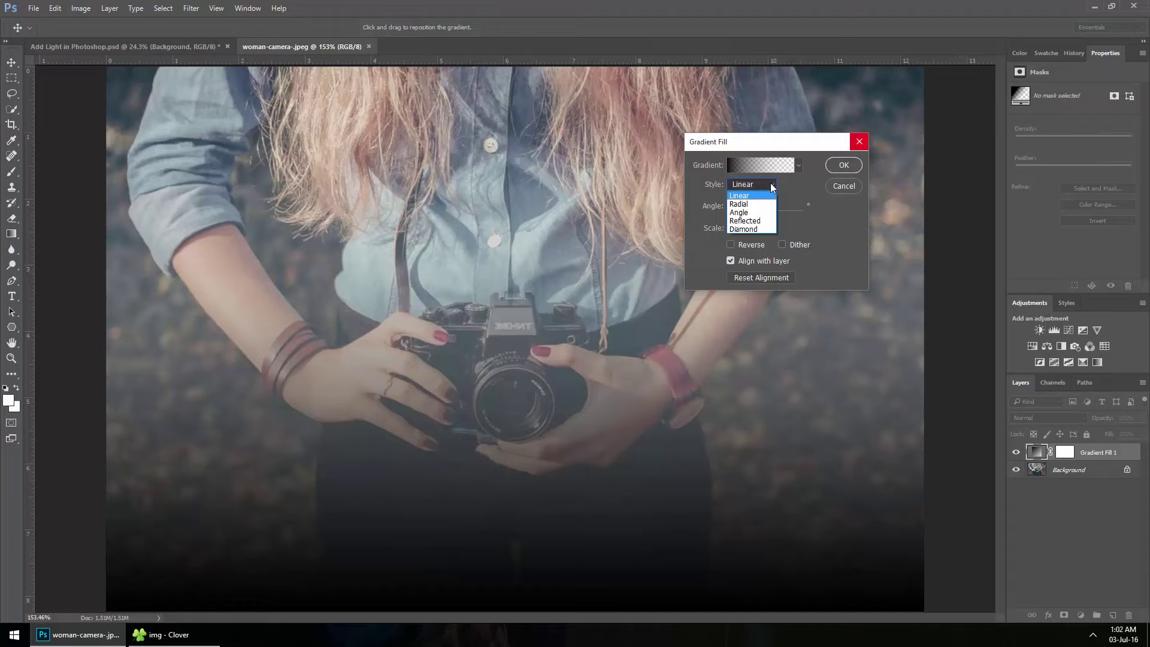
click(760, 220)
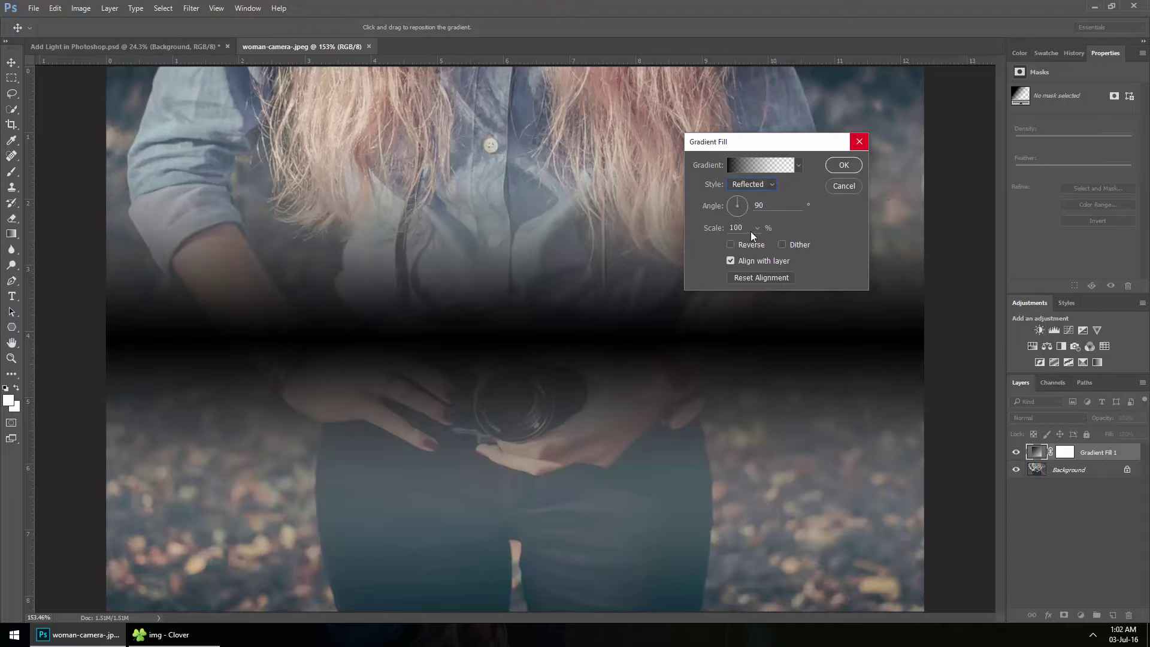
click(756, 228)
drag(758, 243, 757, 243)
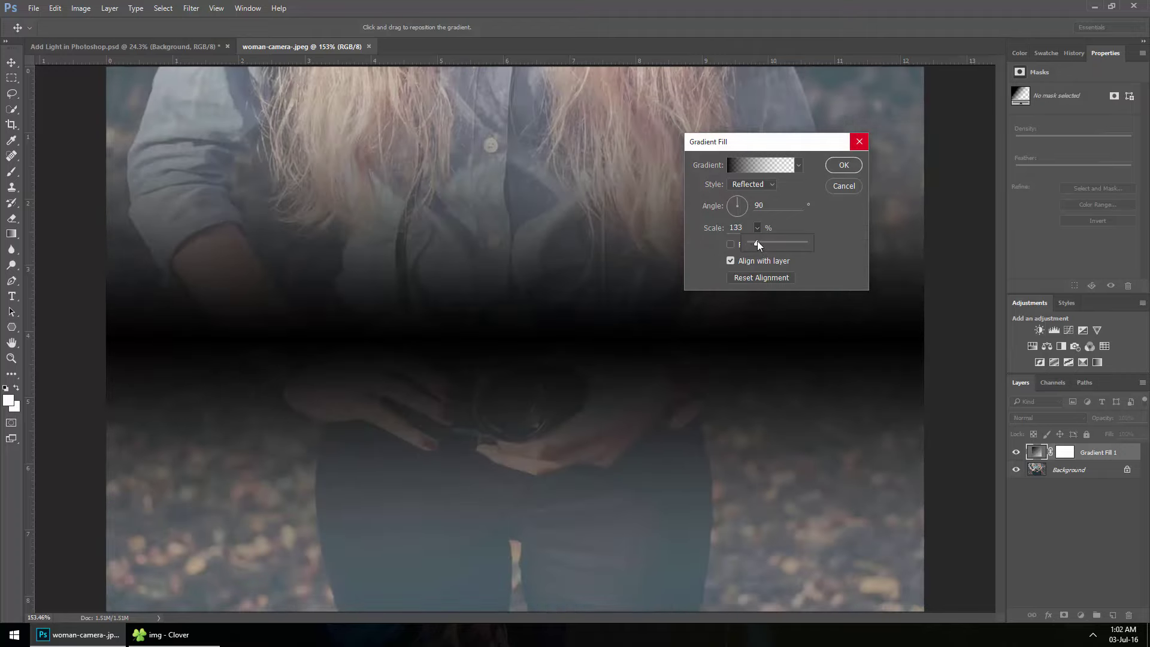
drag(757, 241, 756, 241)
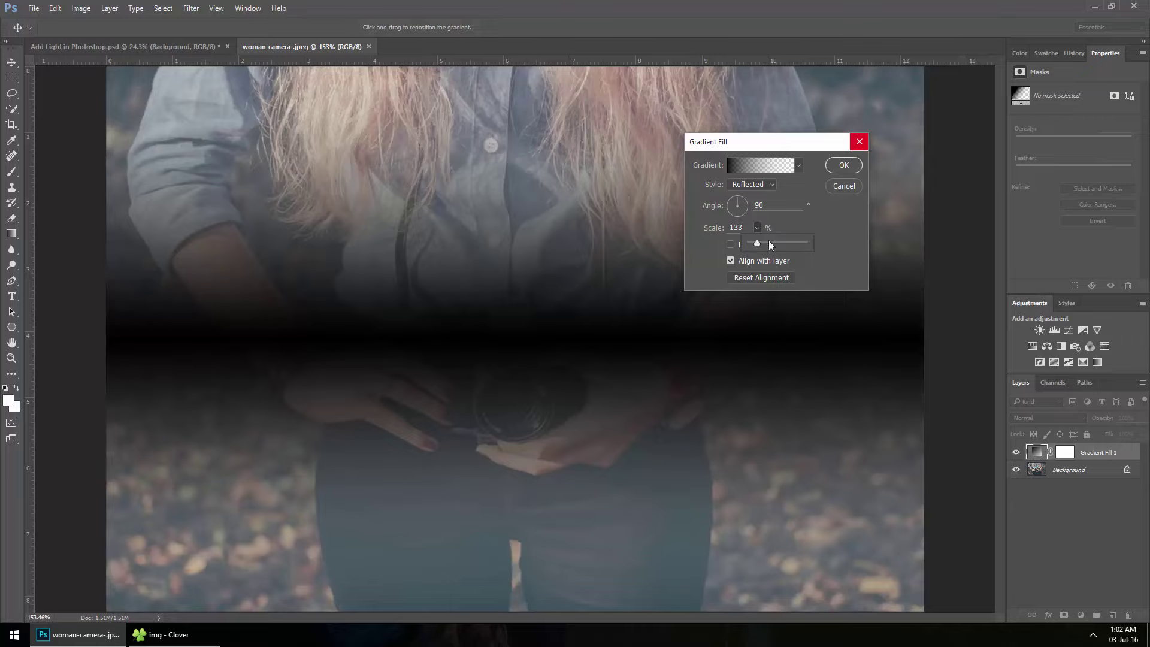
drag(759, 242, 759, 242)
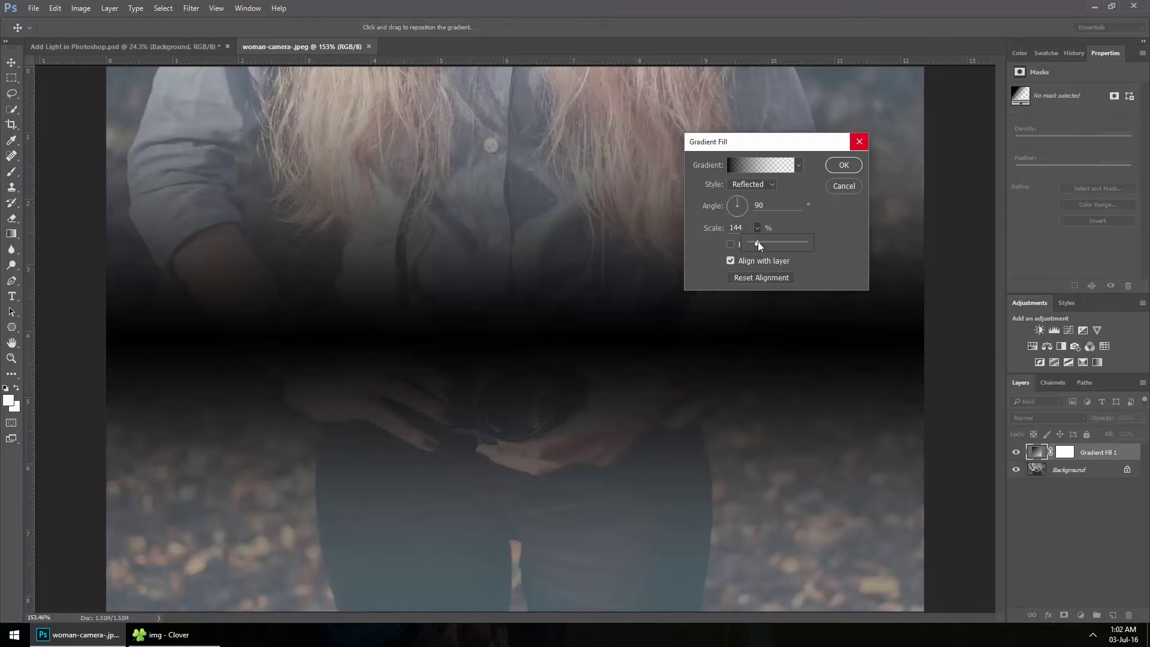
- Apply the gradient fill and set Gradient Fill 1 to Screen blend mode
click(841, 166)
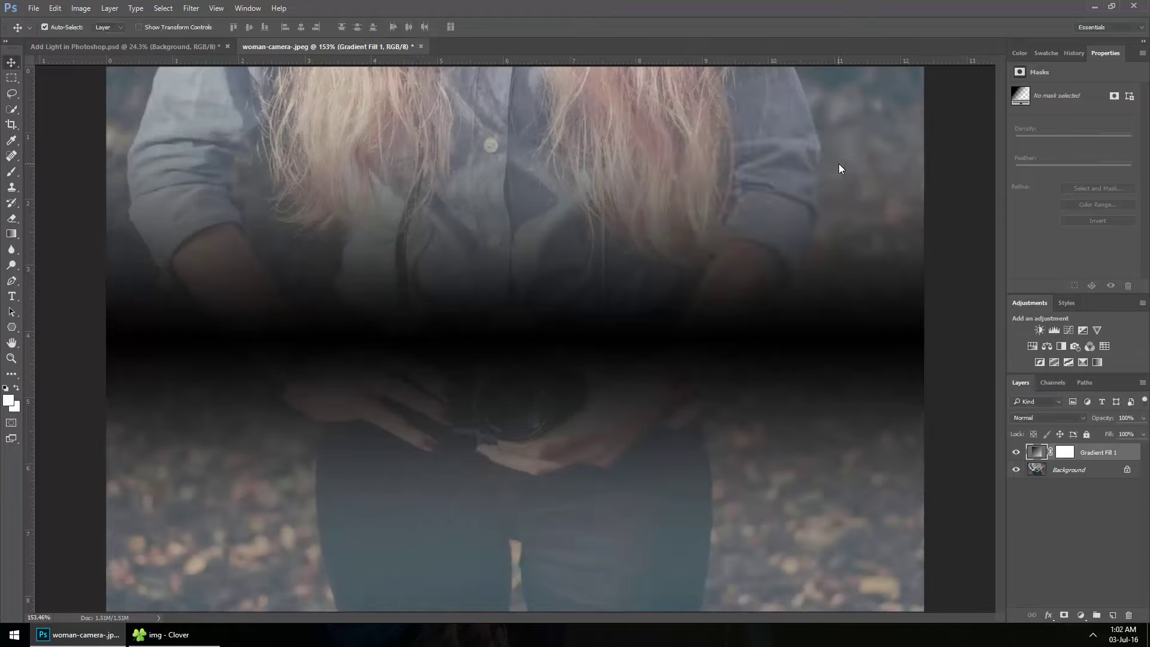
click(1047, 418)
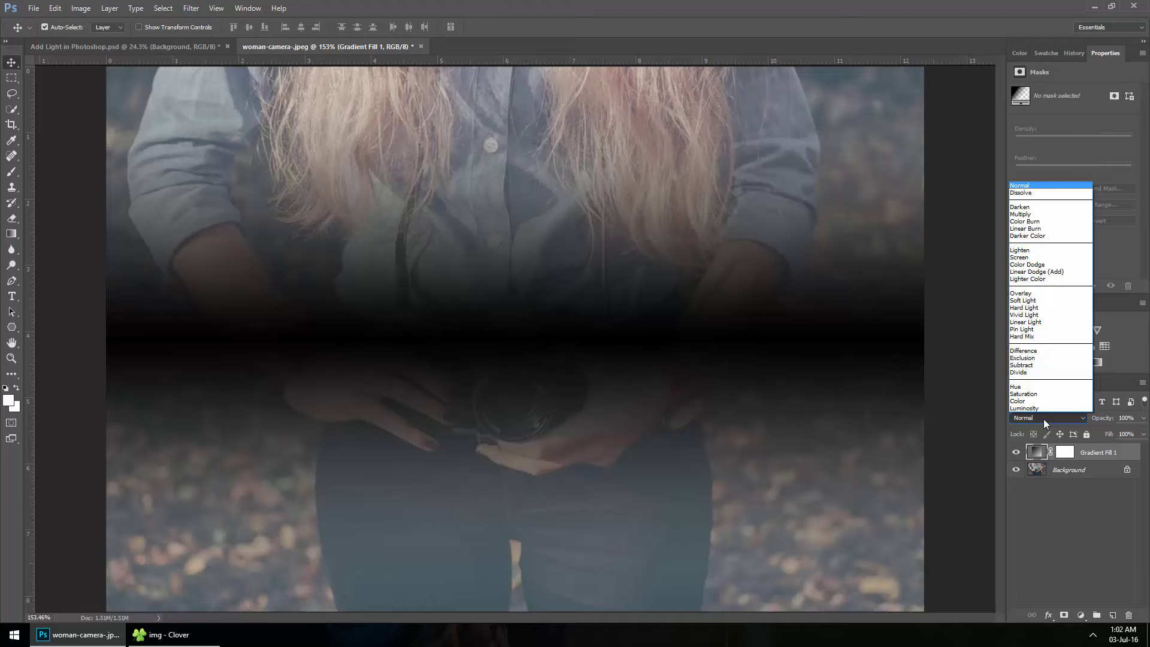
click(1028, 257)
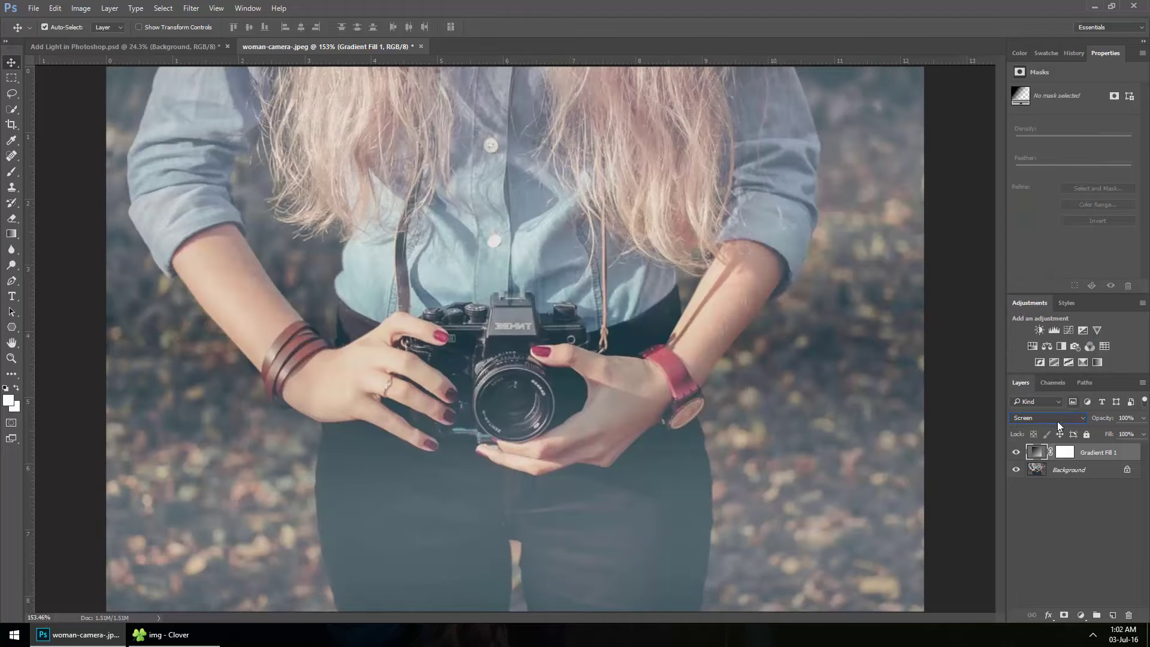
click(1015, 452)
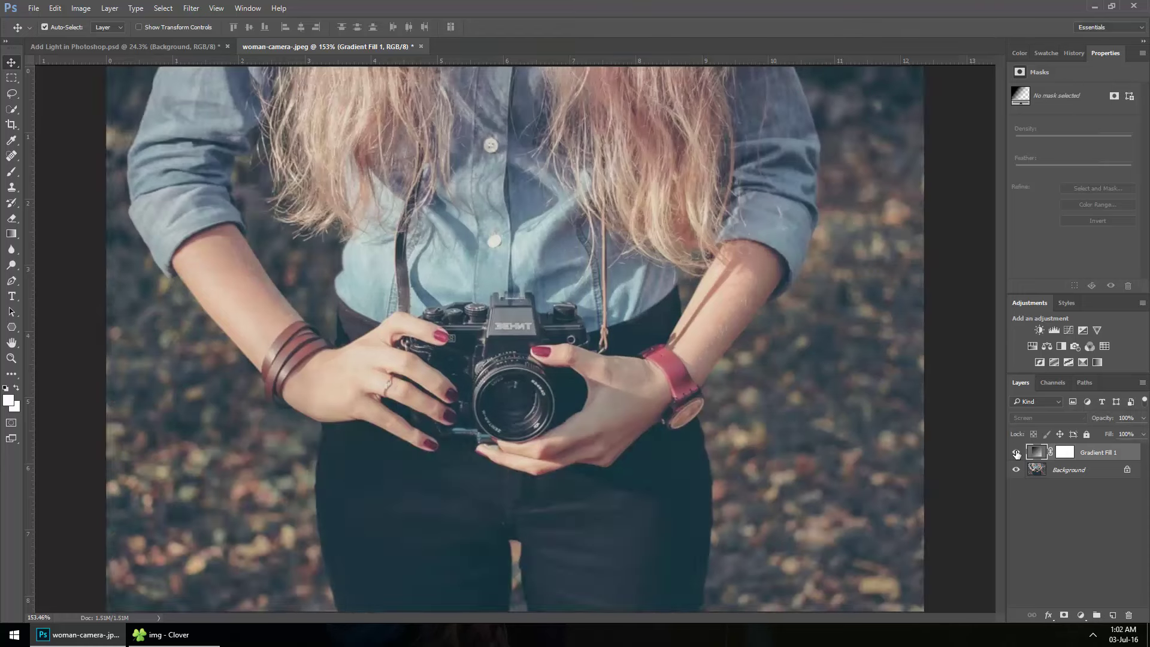
click(1015, 453)
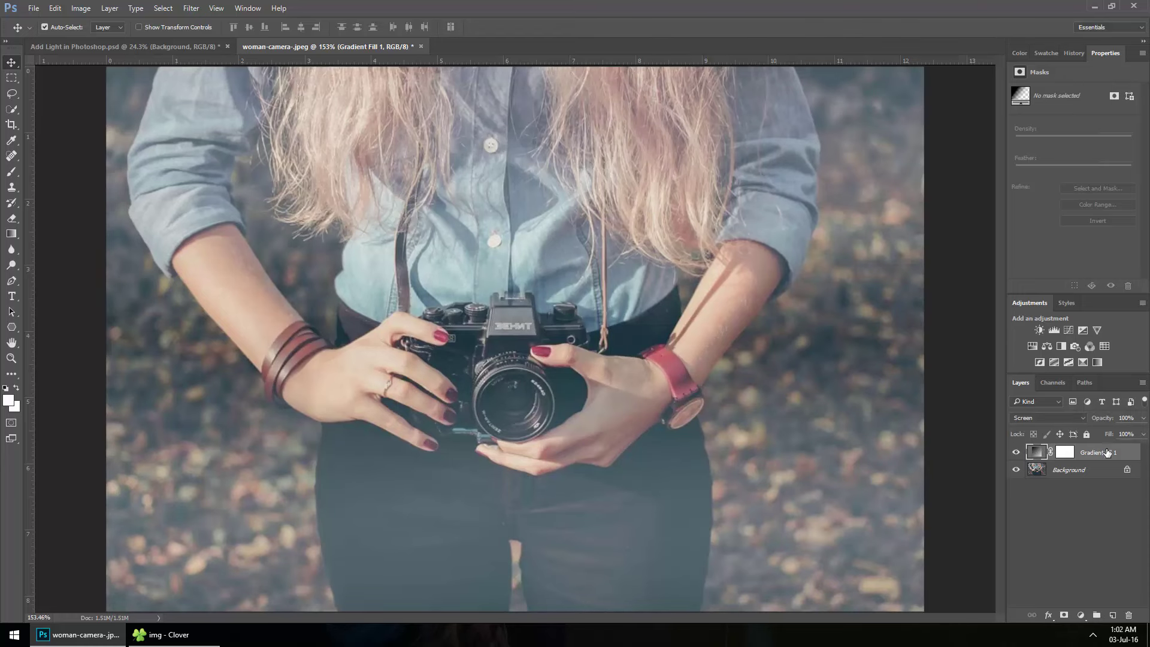
- Create a layer group named Light and move Gradient Fill 1 into it
click(1096, 615)
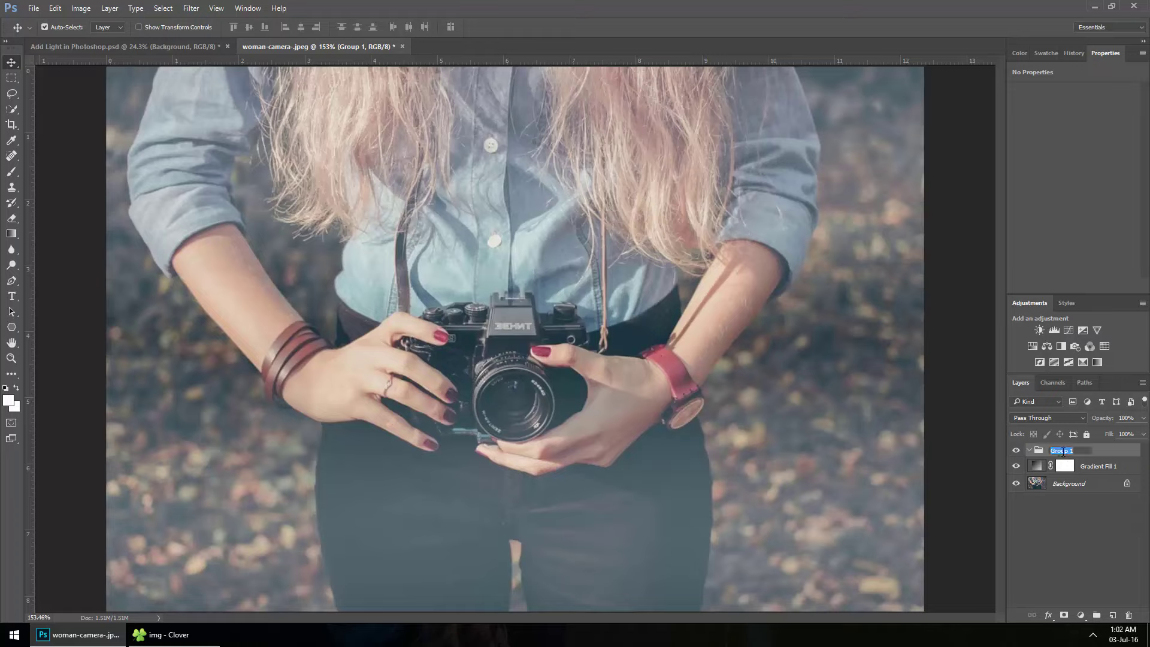
text(Light)
key(Return)
click(1093, 466)
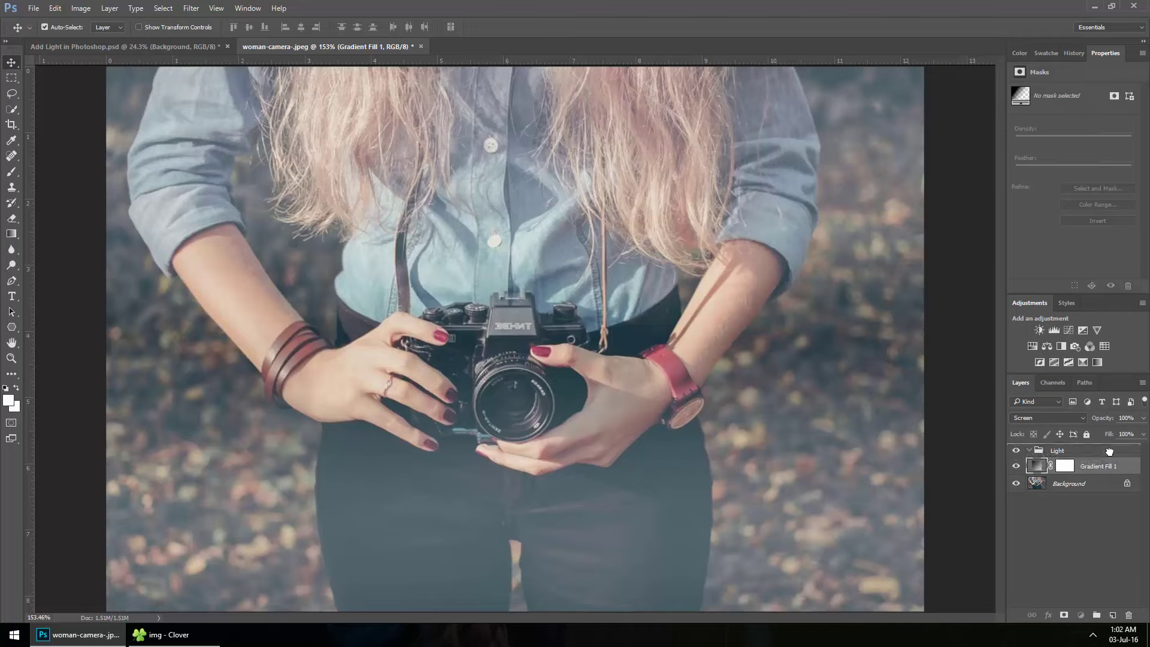
drag(1108, 451, 1053, 455)
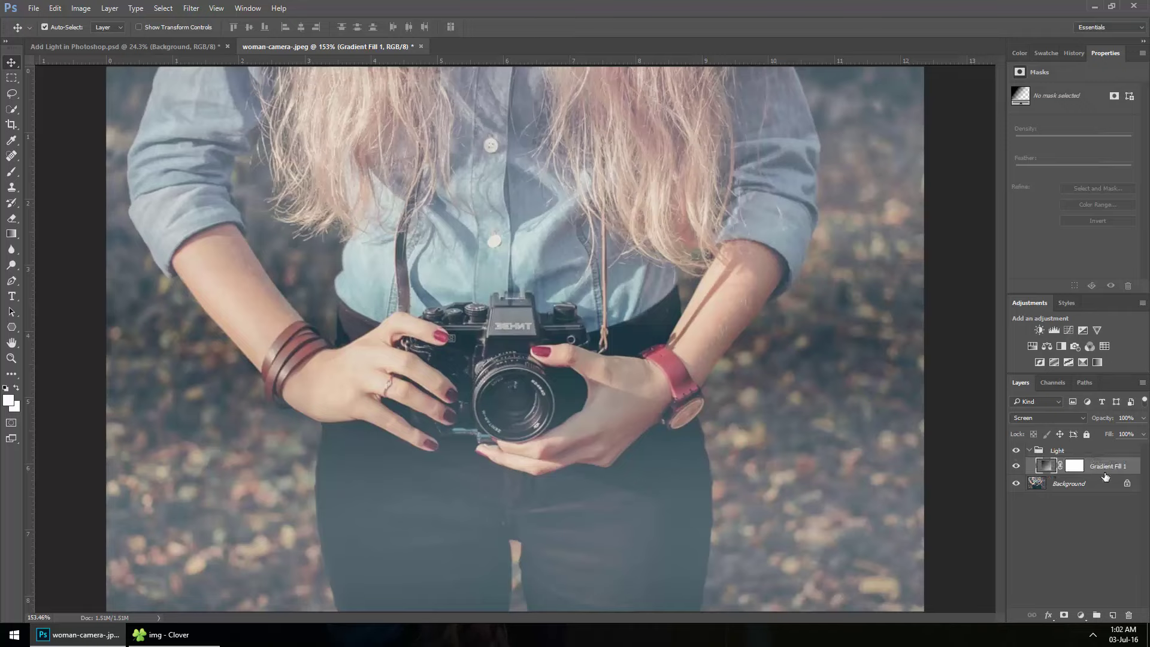
- Add a second Gradient Fill with its left colour and opacity stops at 20%
click(1081, 617)
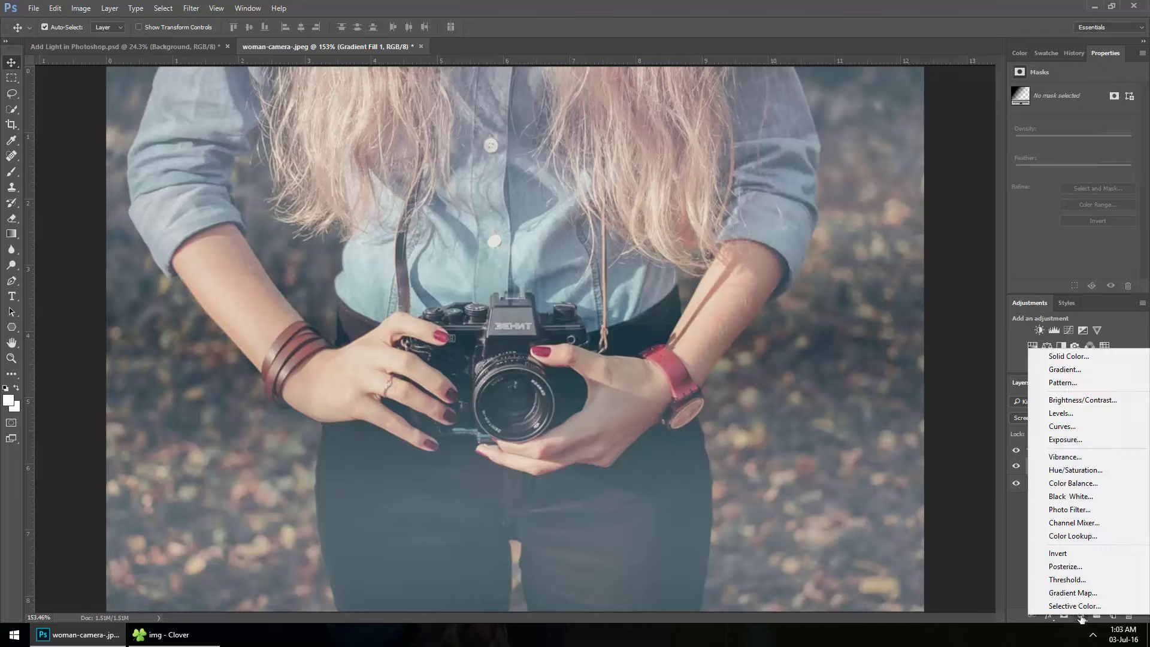
click(1065, 369)
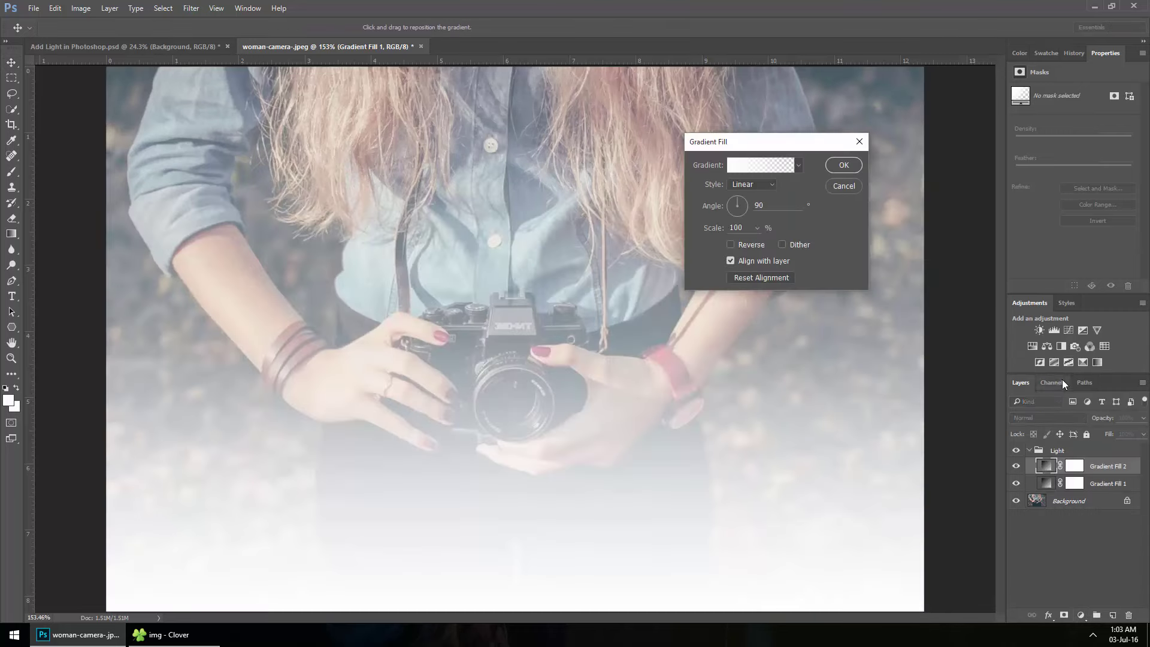
click(734, 169)
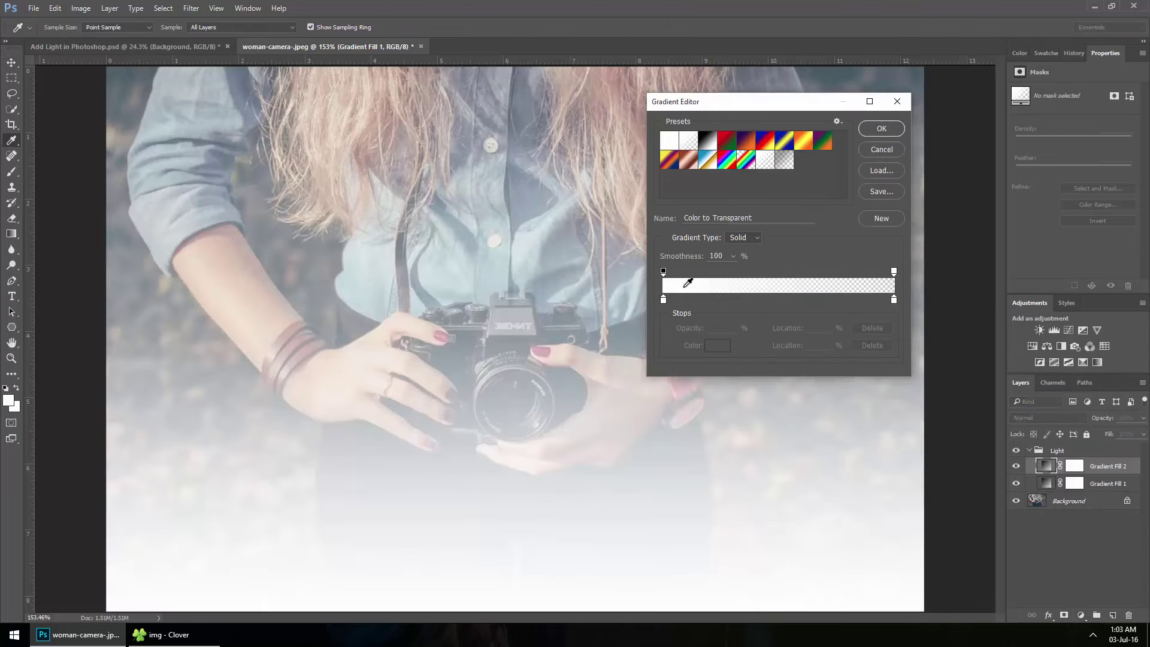
click(664, 299)
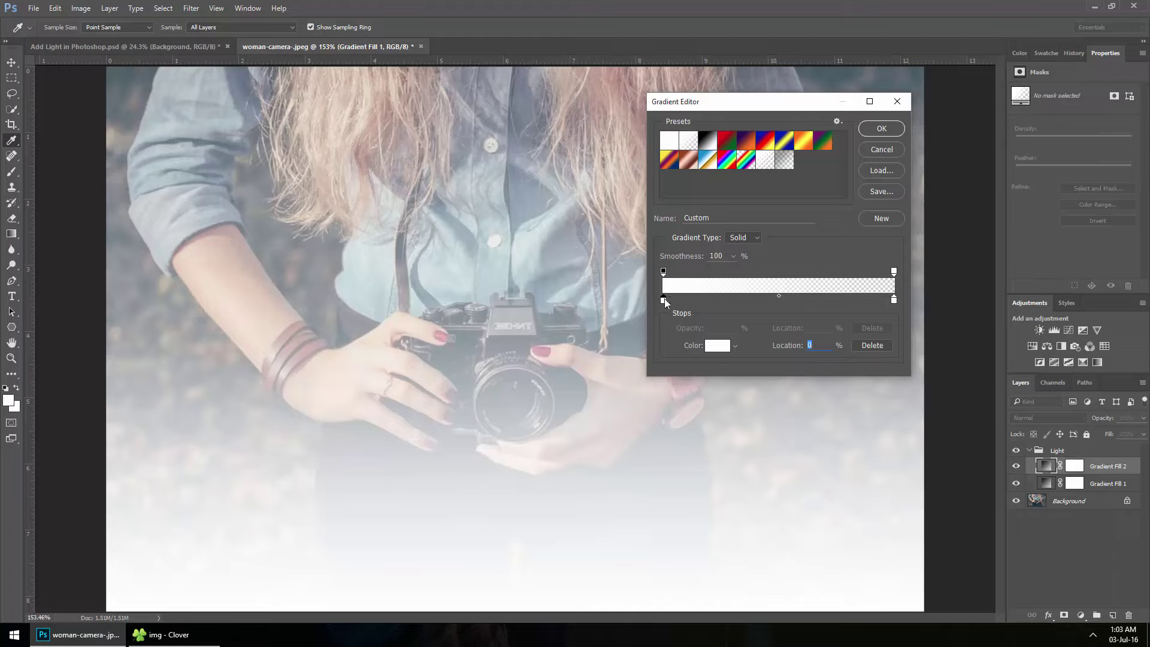
drag(664, 298, 707, 304)
double_click(814, 347)
text(20)
drag(664, 272, 709, 272)
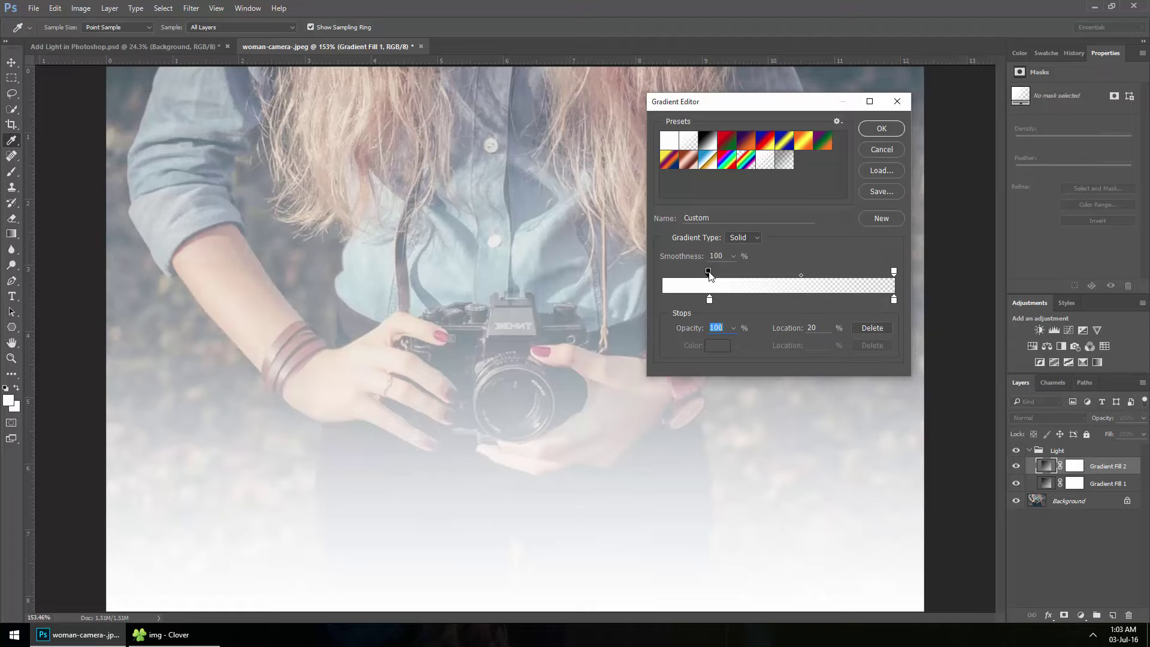
- Make the 20% stop bright yellow (f6ff00), fading to 0% opacity at the right
click(710, 300)
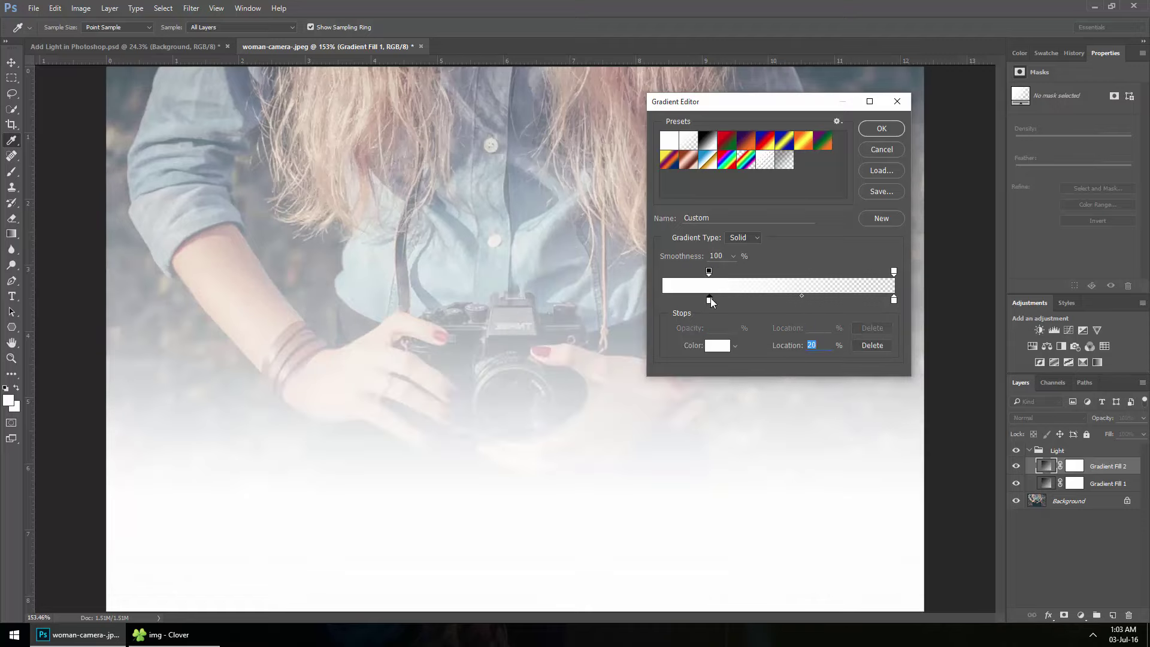
double_click(710, 300)
drag(589, 296, 591, 294)
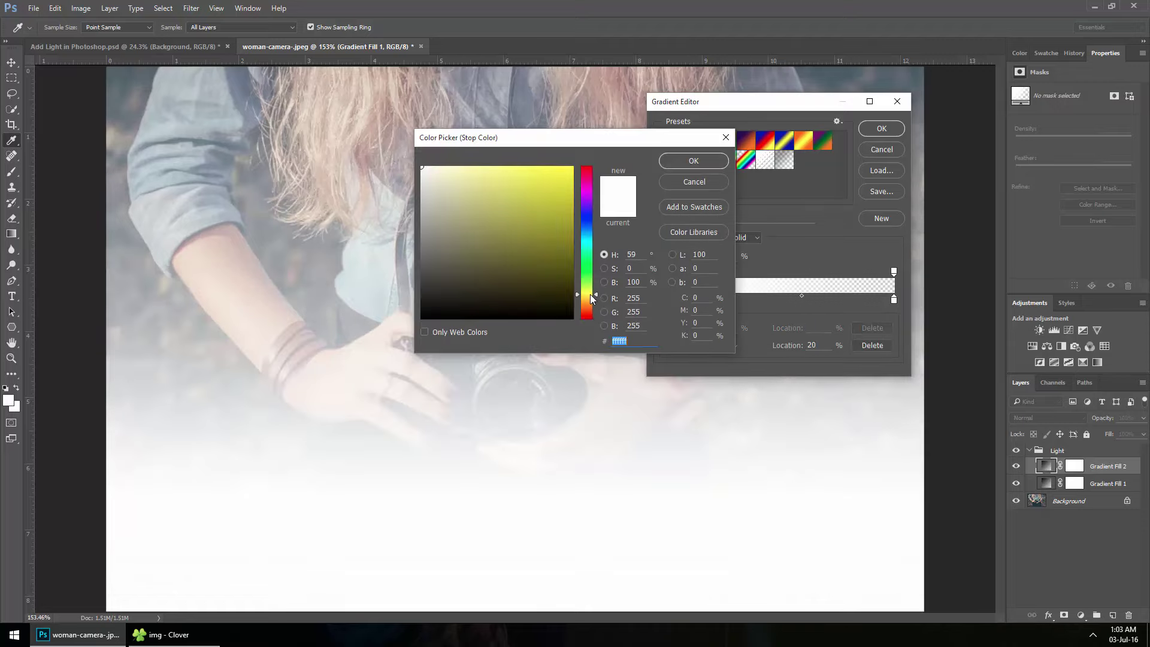
drag(551, 180, 606, 136)
click(681, 163)
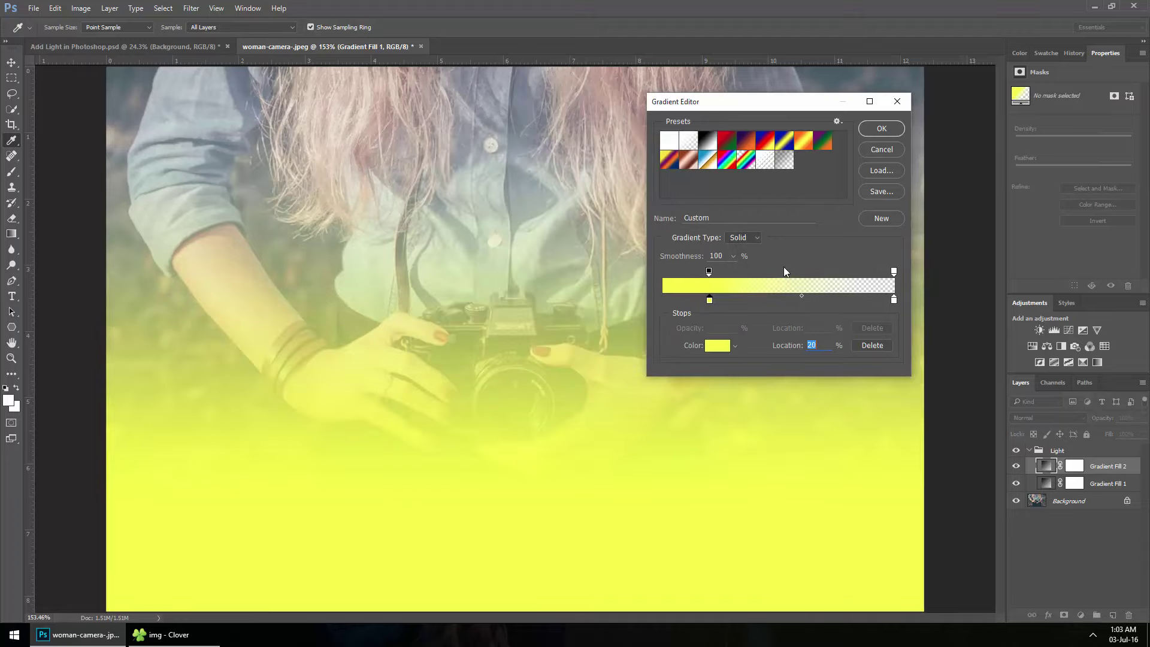
click(894, 299)
click(892, 271)
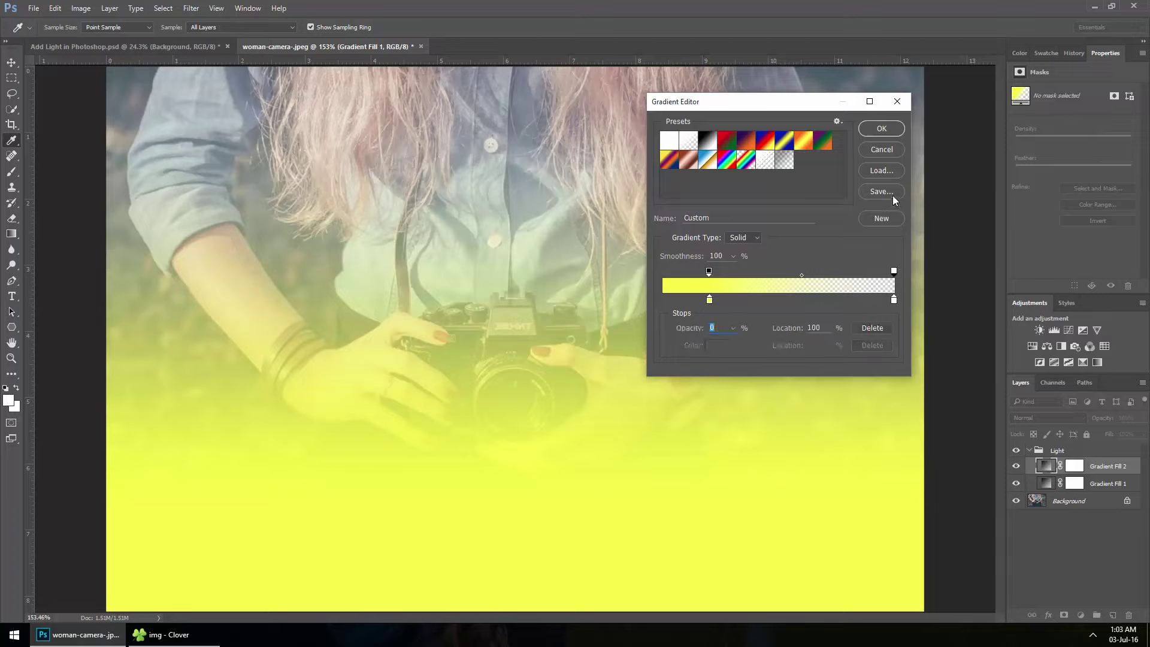
click(882, 129)
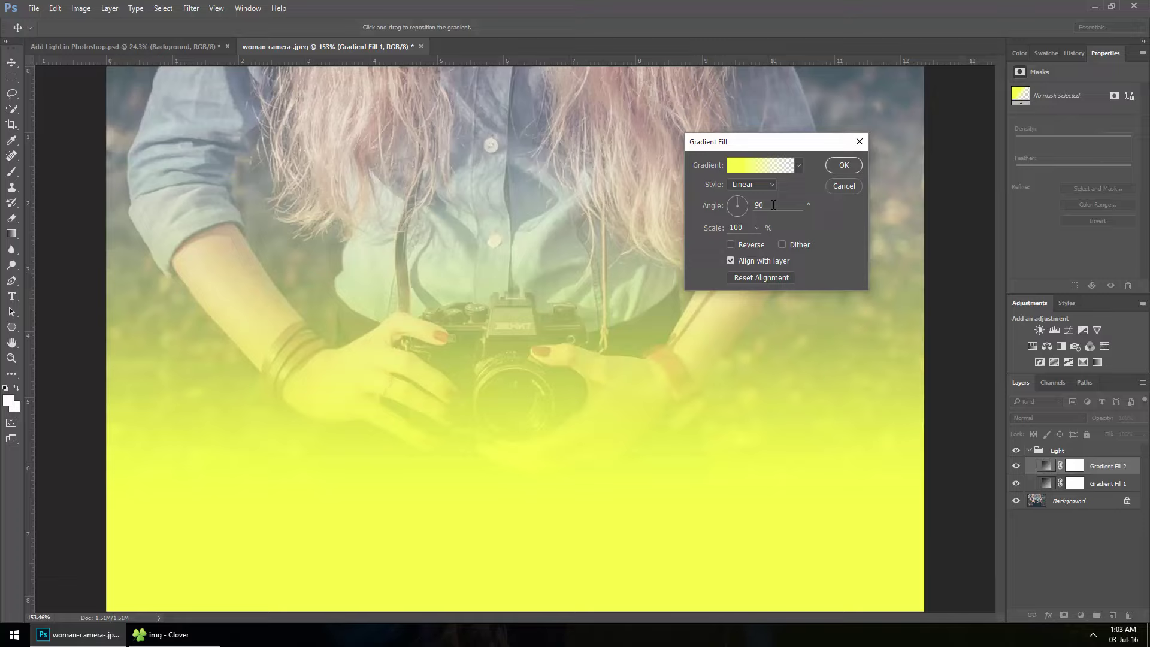
- Set Gradient Fill 2 to a 120° angle and 188% scale, then apply it
drag(769, 206, 732, 199)
click(765, 206)
double_click(765, 205)
text(120)
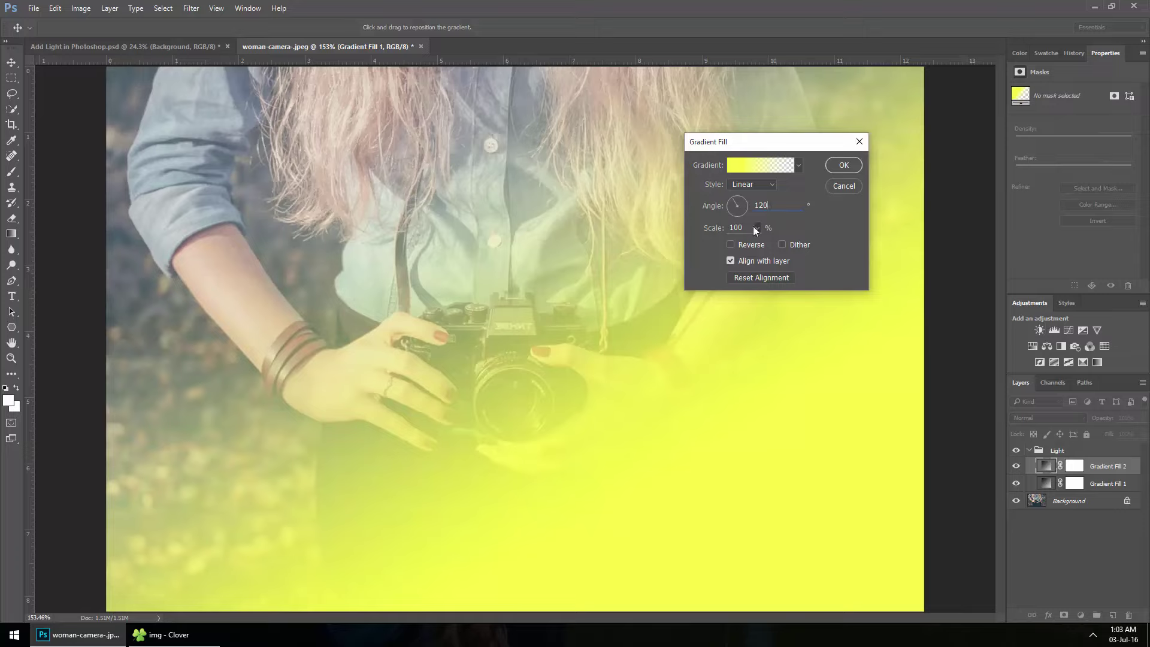
click(756, 228)
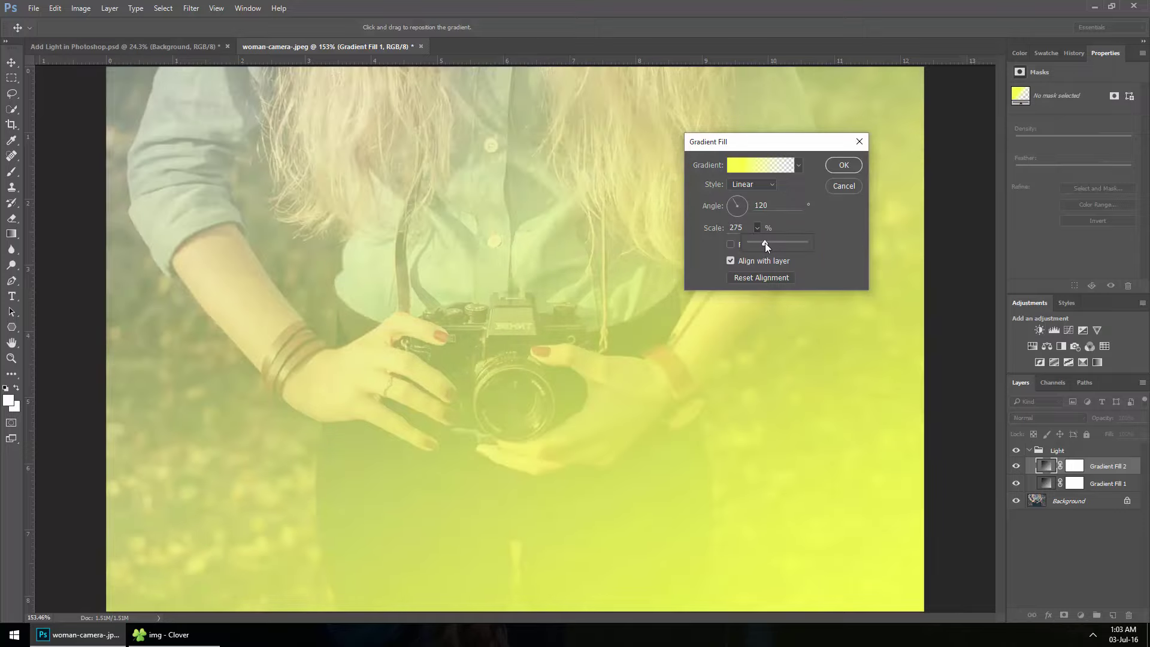
drag(764, 242, 759, 244)
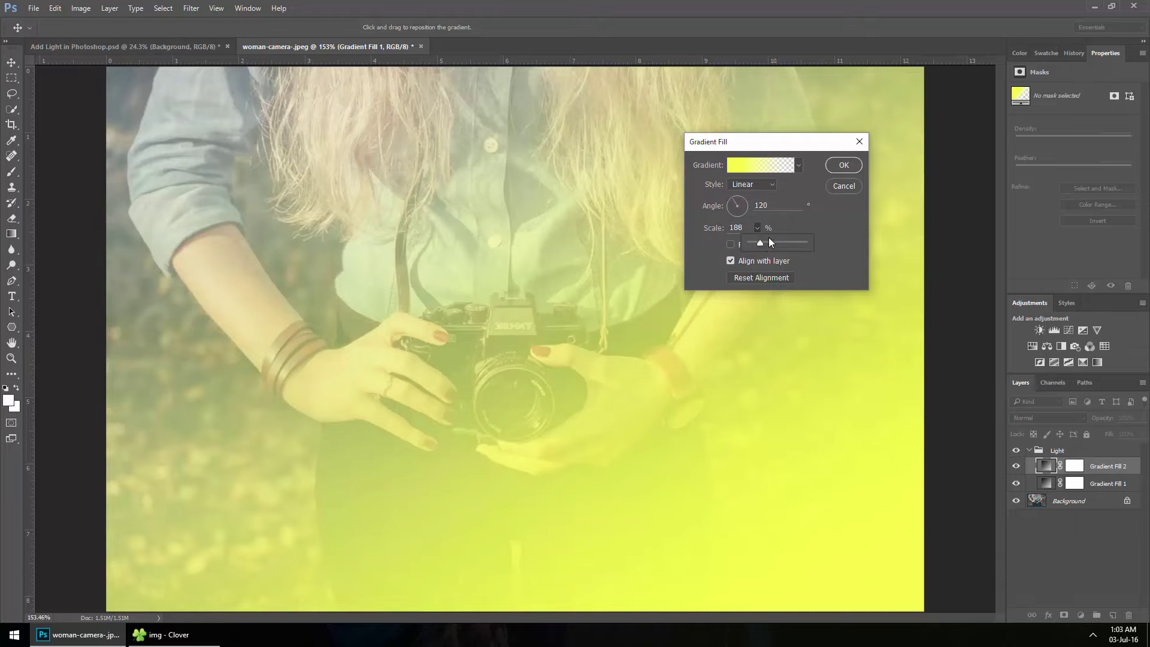
click(842, 163)
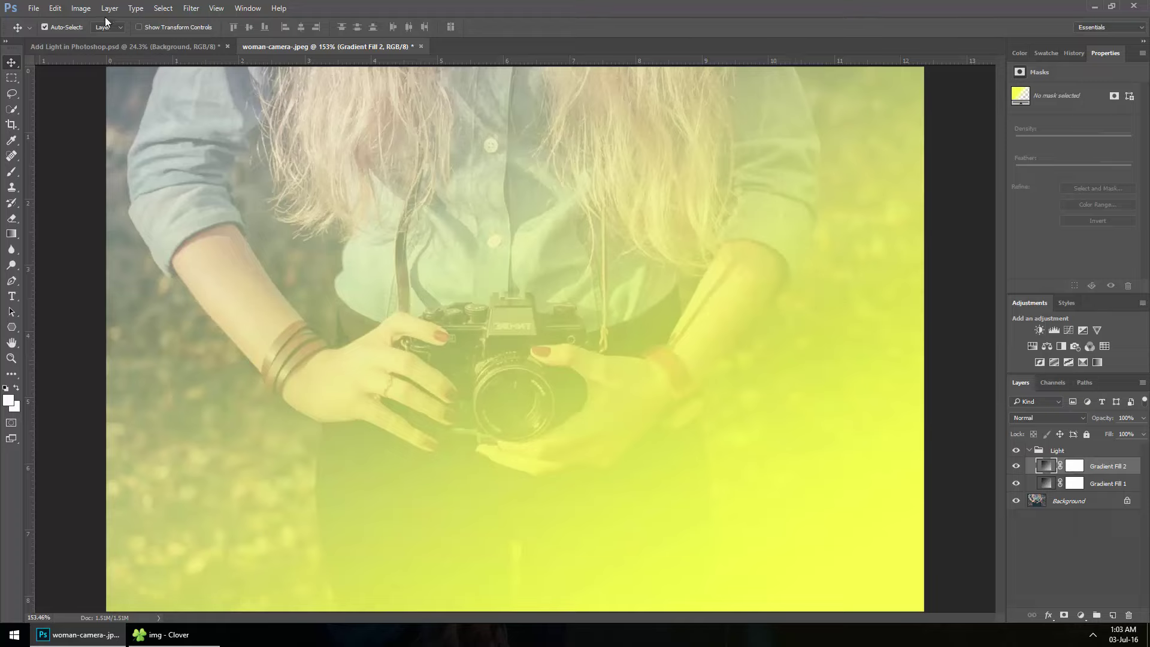
- Clip Gradient Fill 2 to Gradient Fill 1 and duplicate it as Gradient Fill 2 copy
click(81, 8)
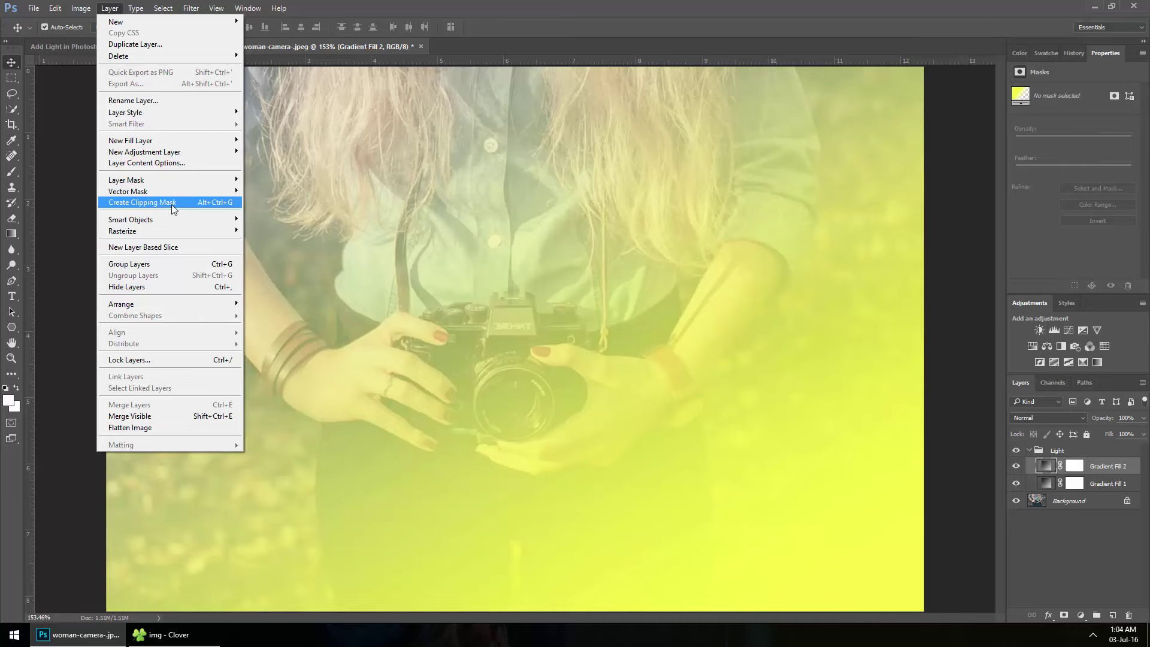
click(189, 202)
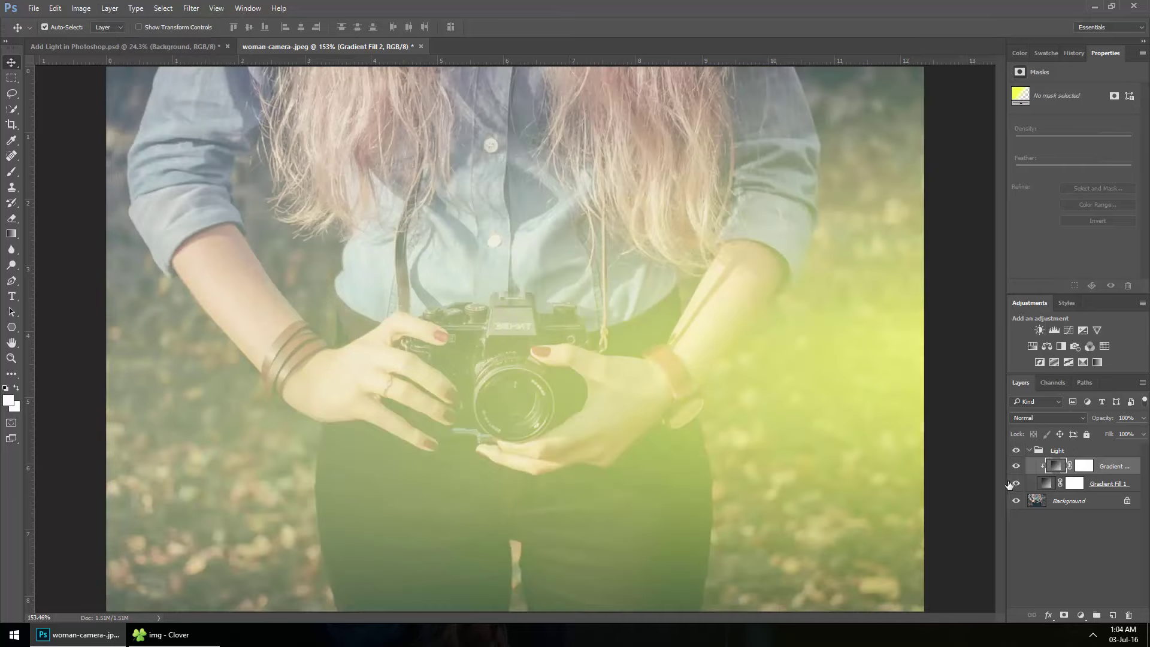
right_click(1109, 469)
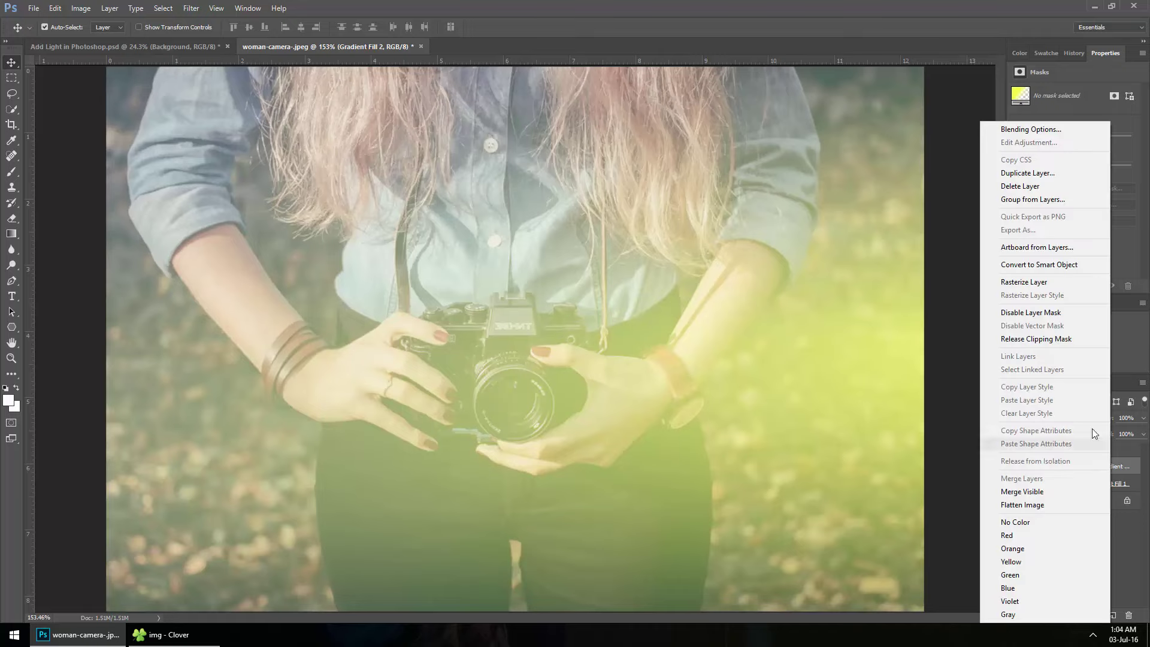
click(1027, 173)
click(675, 201)
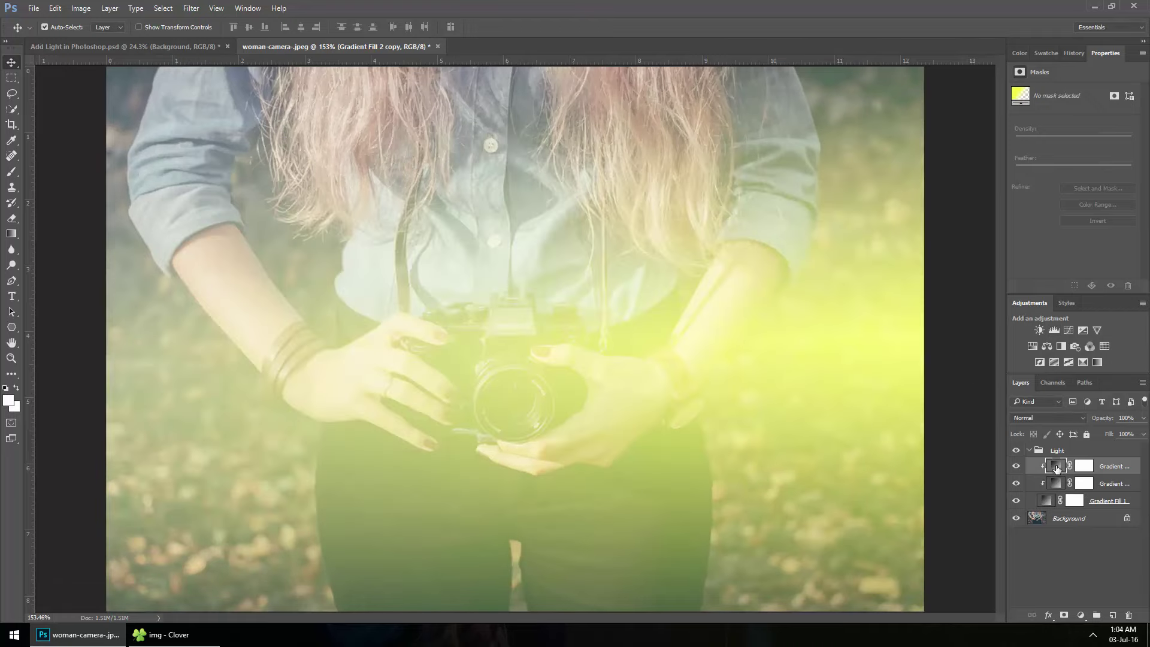
- Recolour the copy's left gradient stop from yellow to pure red (ff0000)
double_click(1056, 469)
click(738, 167)
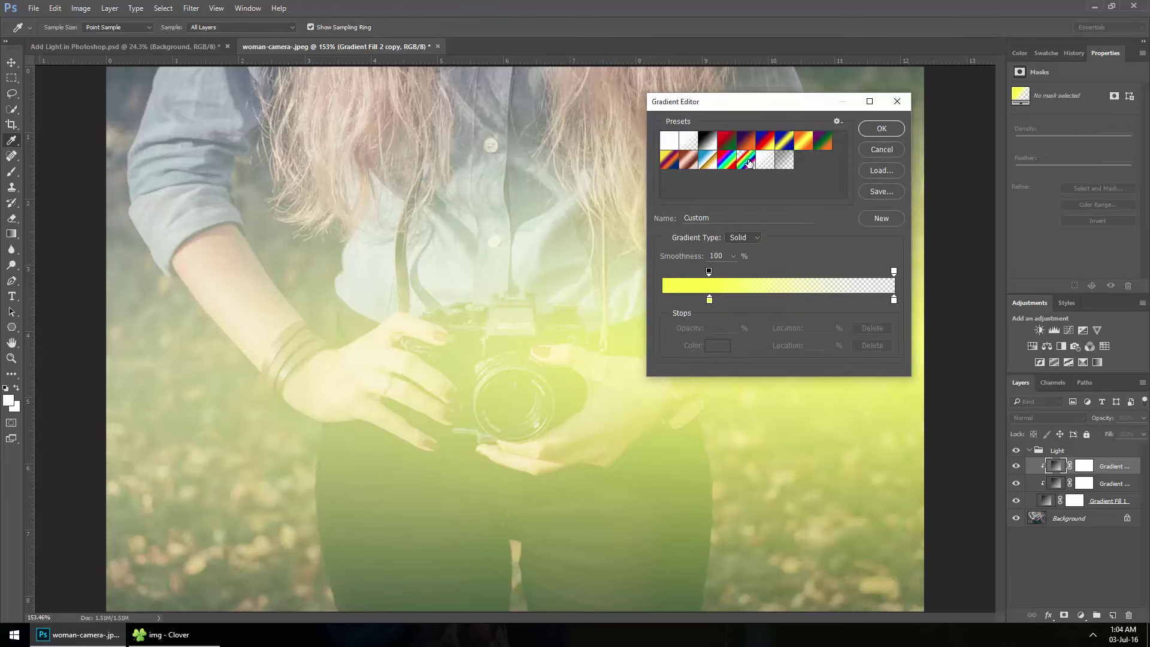
click(709, 299)
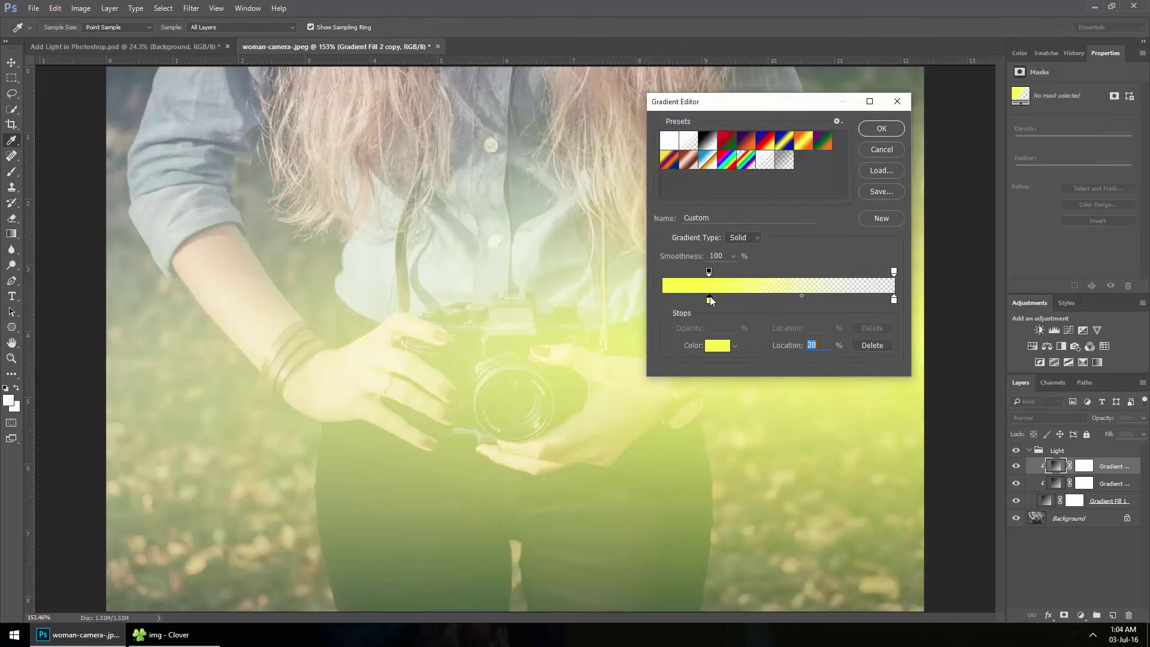
double_click(709, 296)
drag(587, 185, 584, 145)
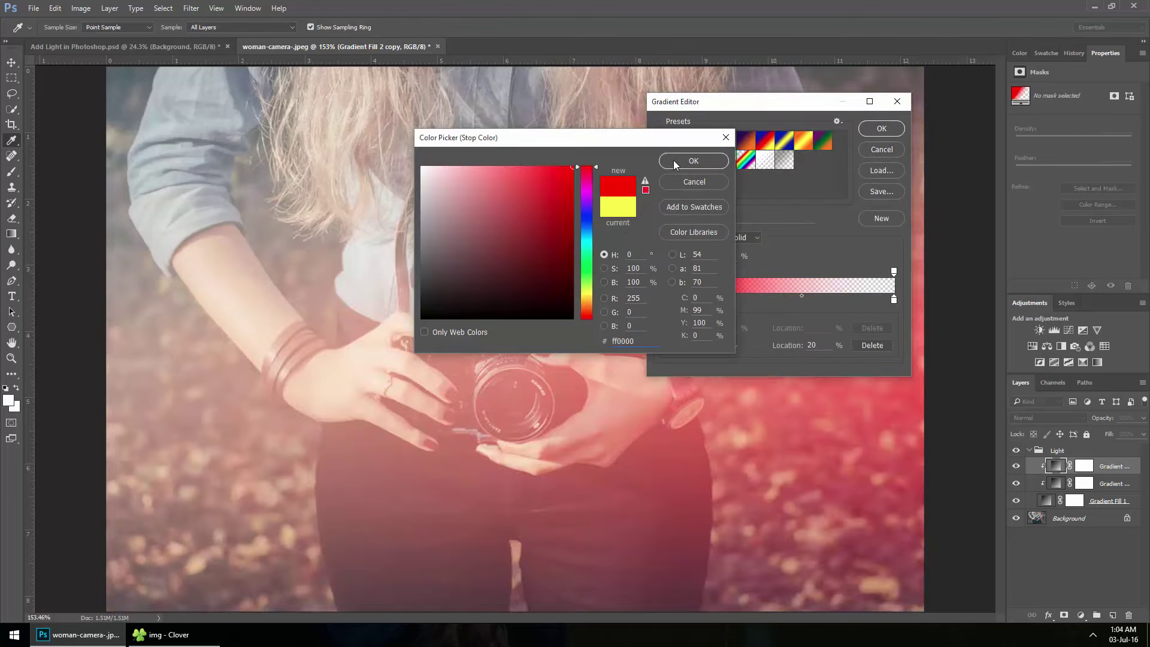
click(676, 161)
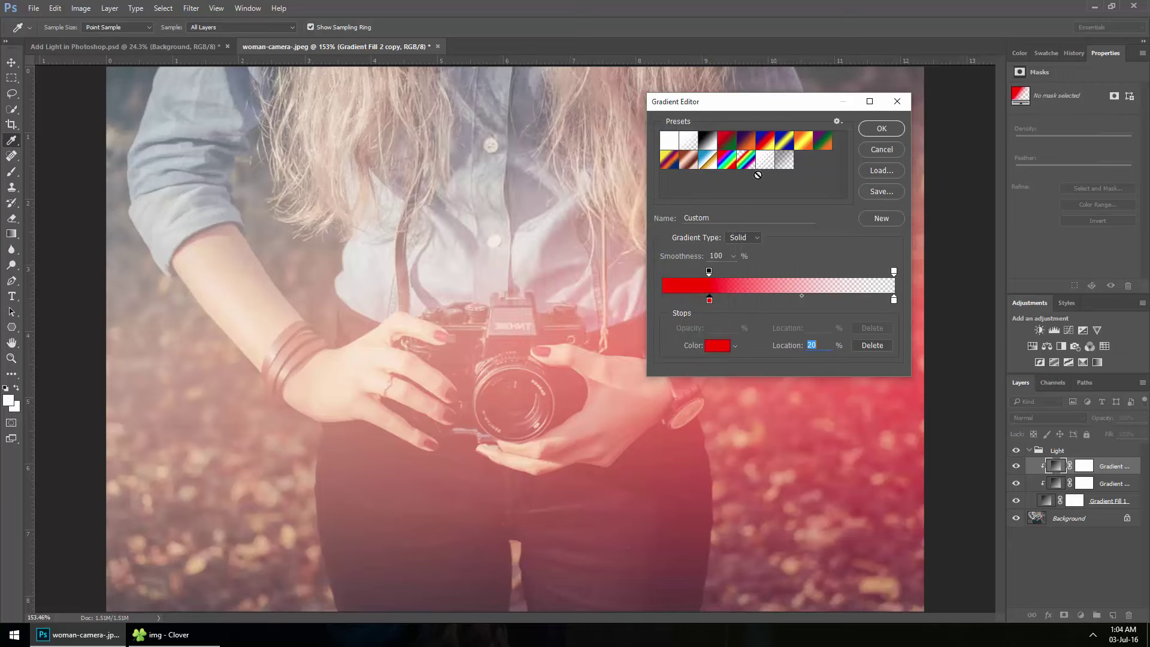
click(866, 130)
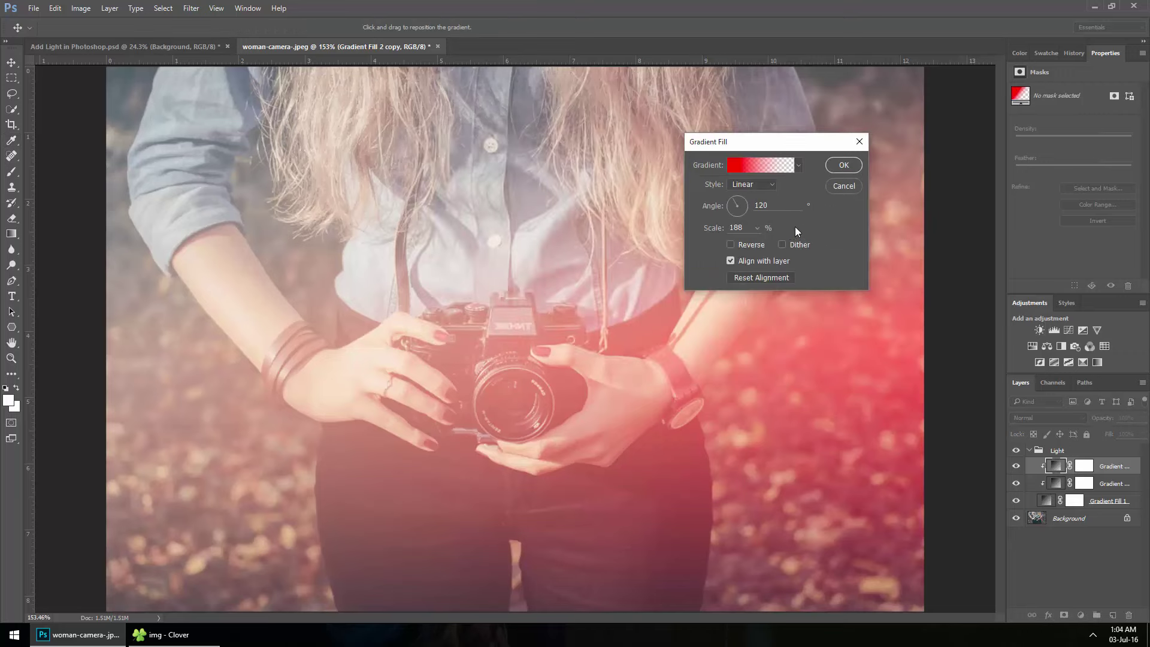
- Apply the red gradient copy at 90°, 133% scale, with Reverse on
double_click(759, 205)
text(90)
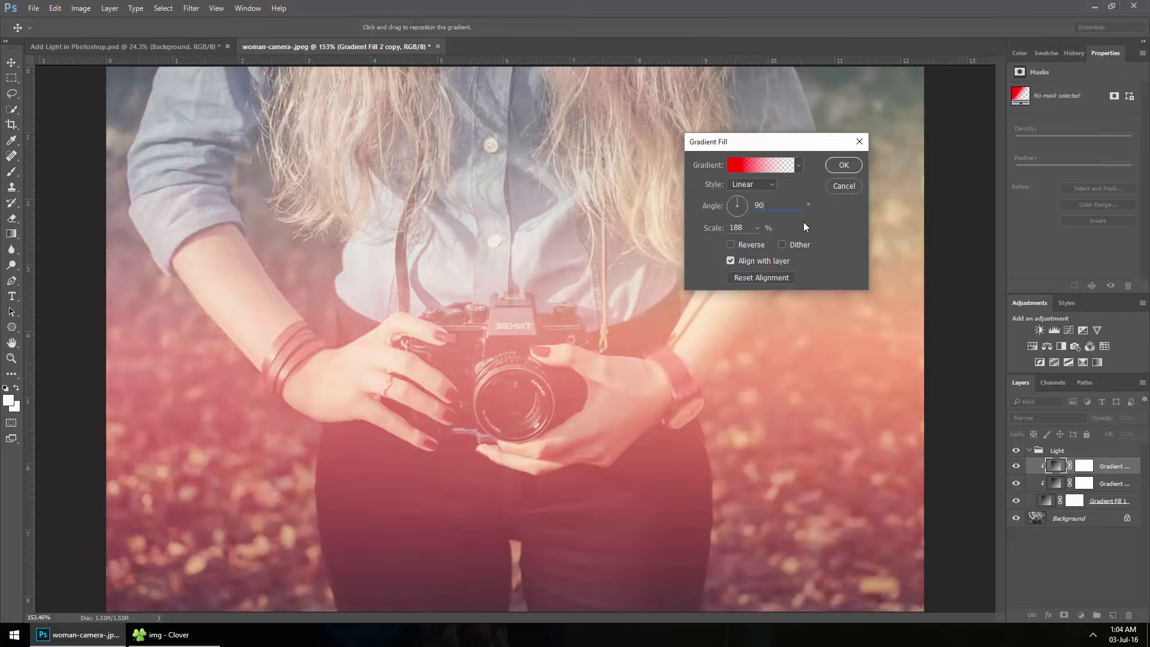
click(755, 228)
drag(754, 244, 753, 244)
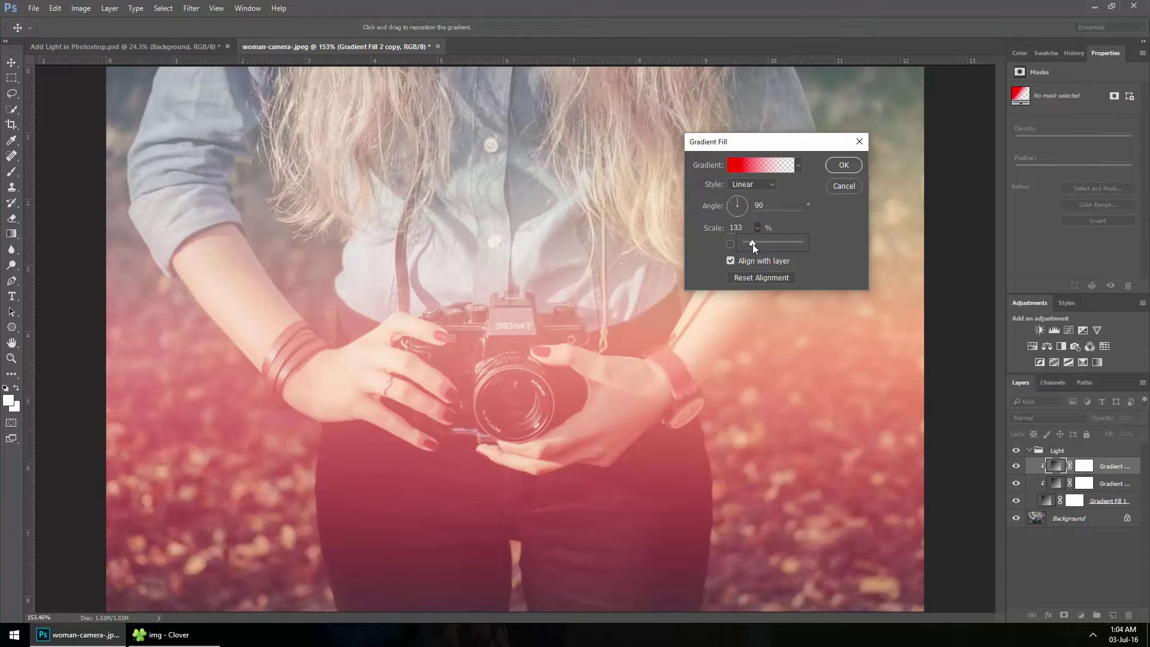
click(821, 234)
click(757, 245)
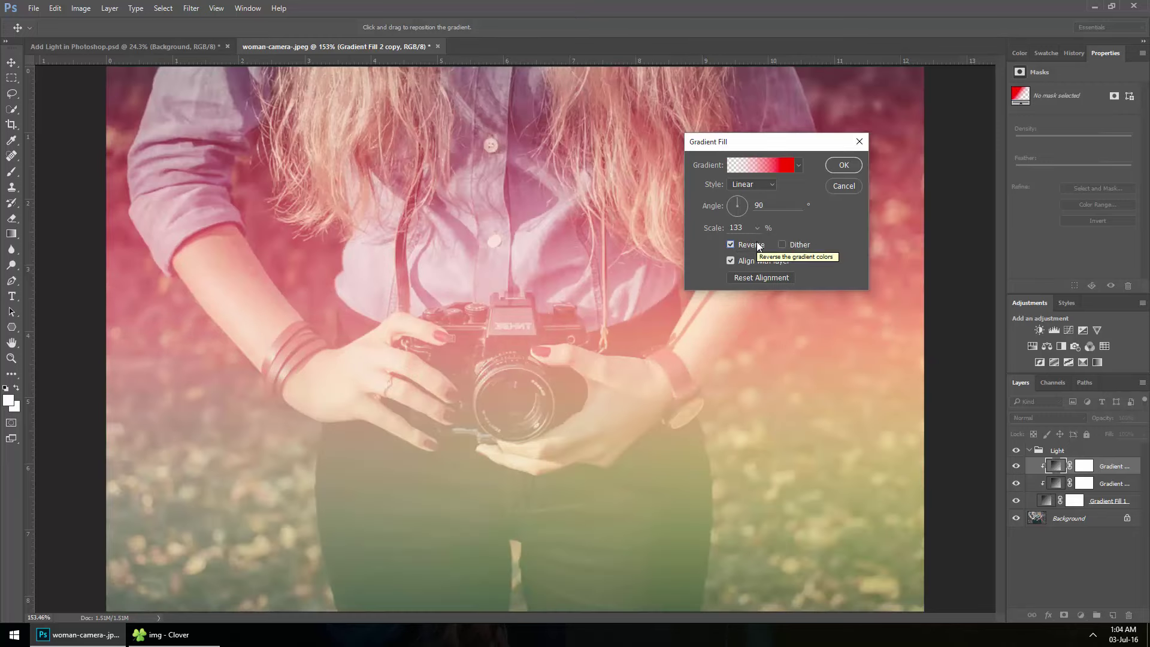
click(757, 246)
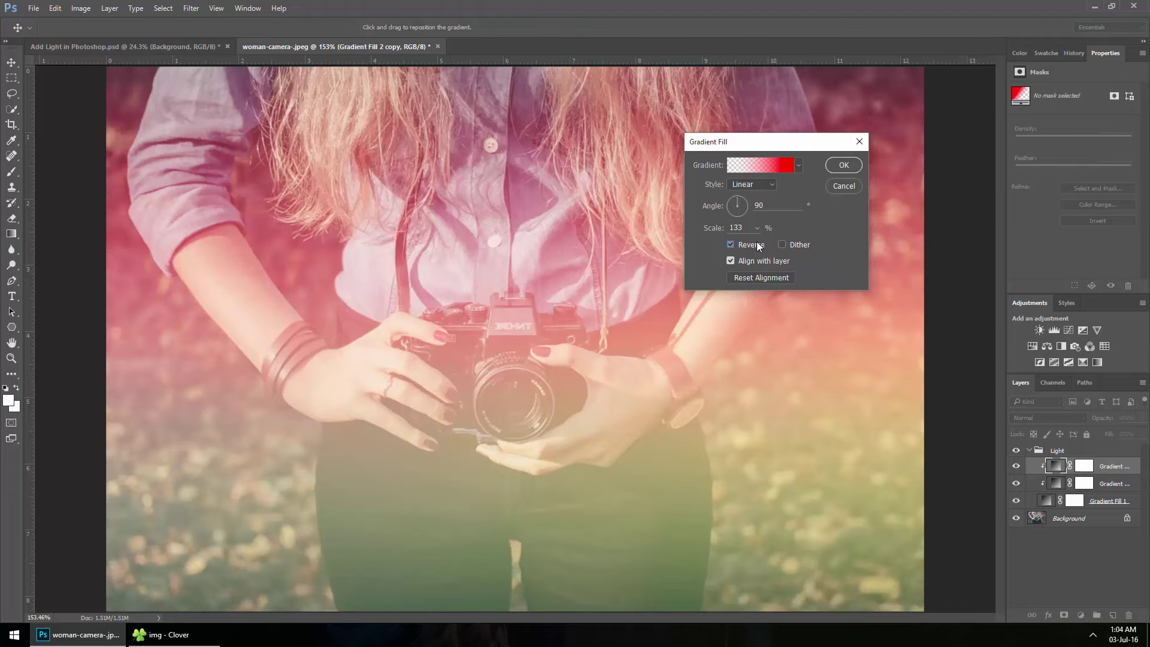
click(758, 244)
click(841, 167)
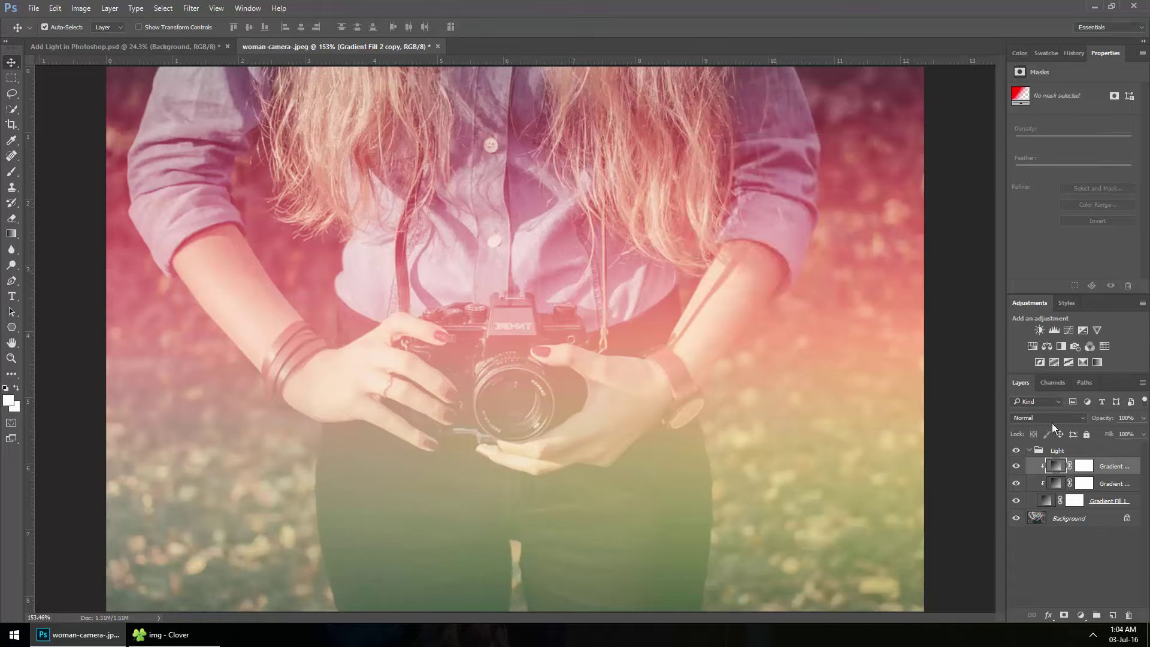
- Lower the top red gradient layer's opacity to 50%
click(1120, 417)
text(50)
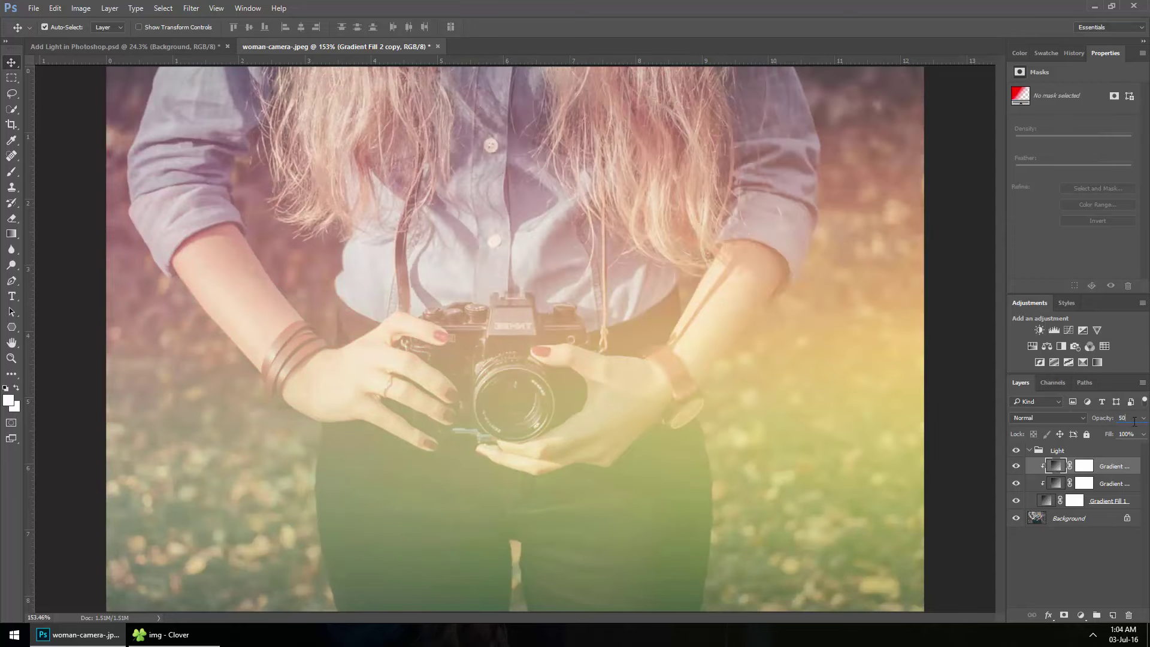
click(1115, 469)
- Add a Curves adjustment mapping input 92 to output 53 to deepen shadows
click(1081, 614)
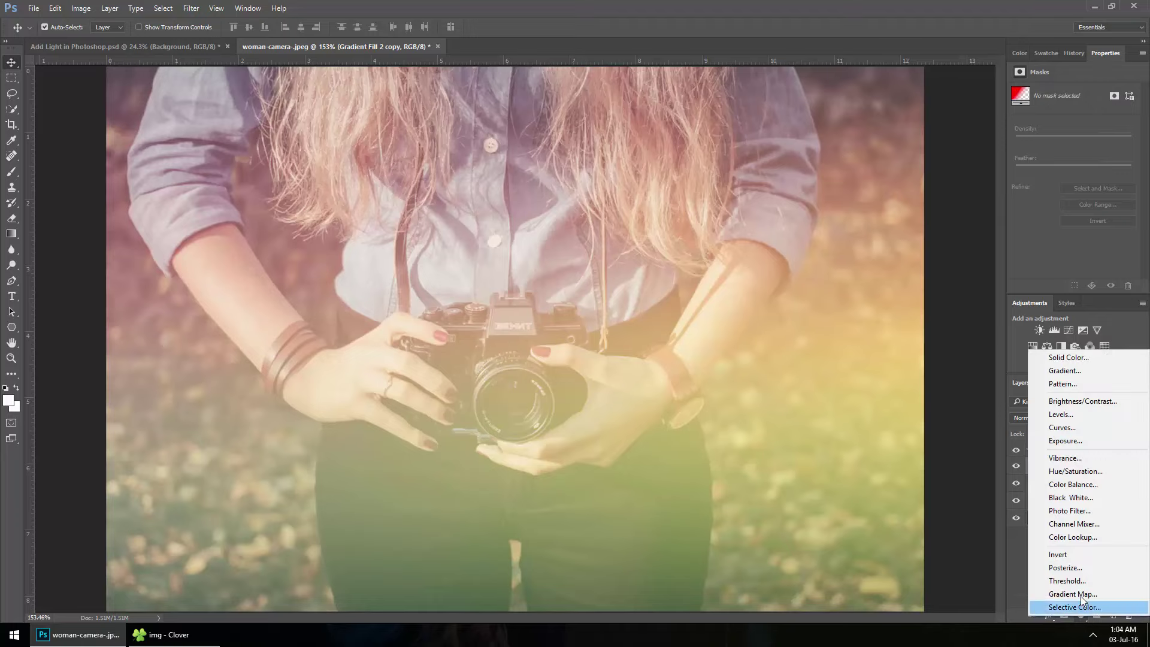
click(1083, 428)
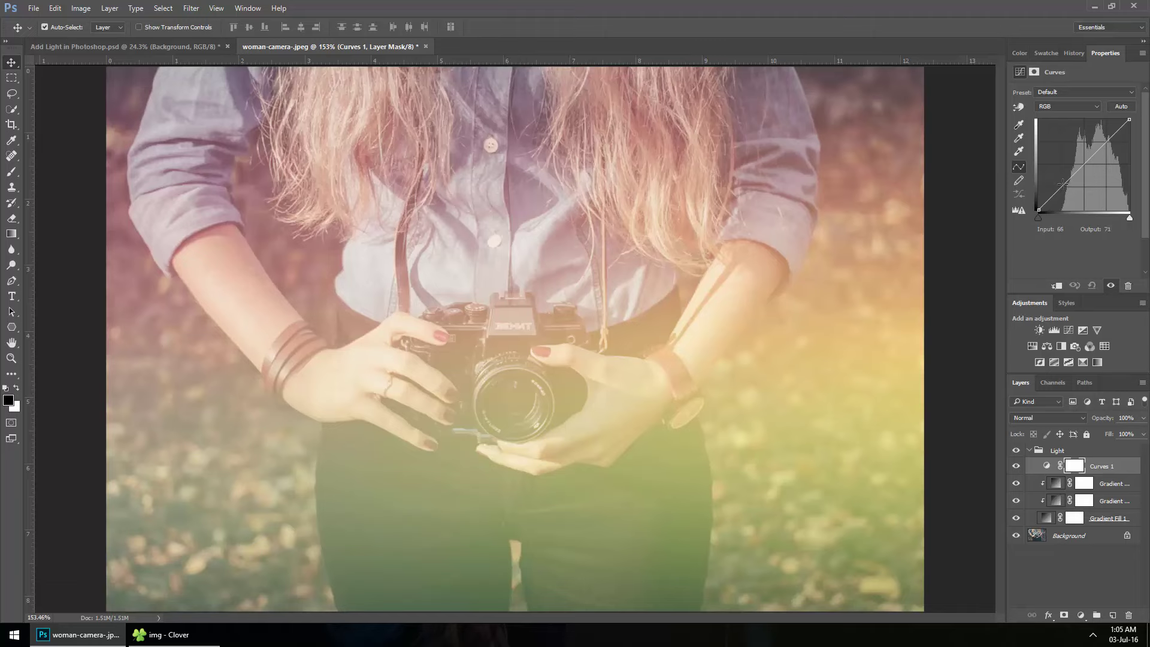
drag(1066, 182, 1071, 190)
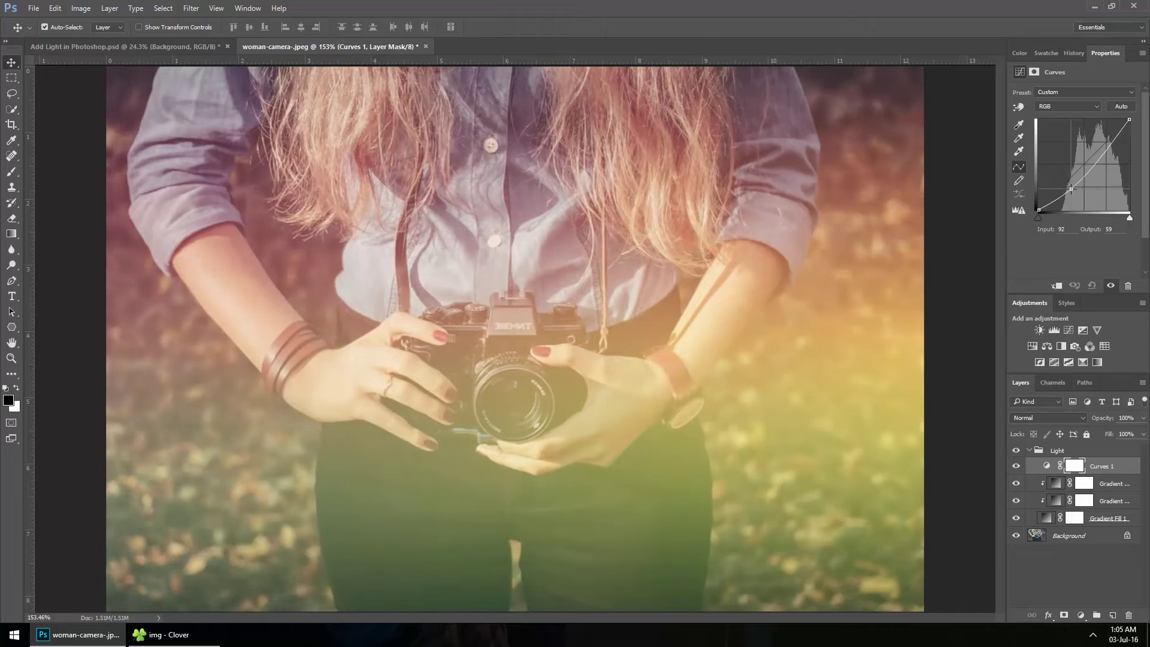
drag(1075, 188, 1071, 190)
drag(1100, 150, 1097, 155)
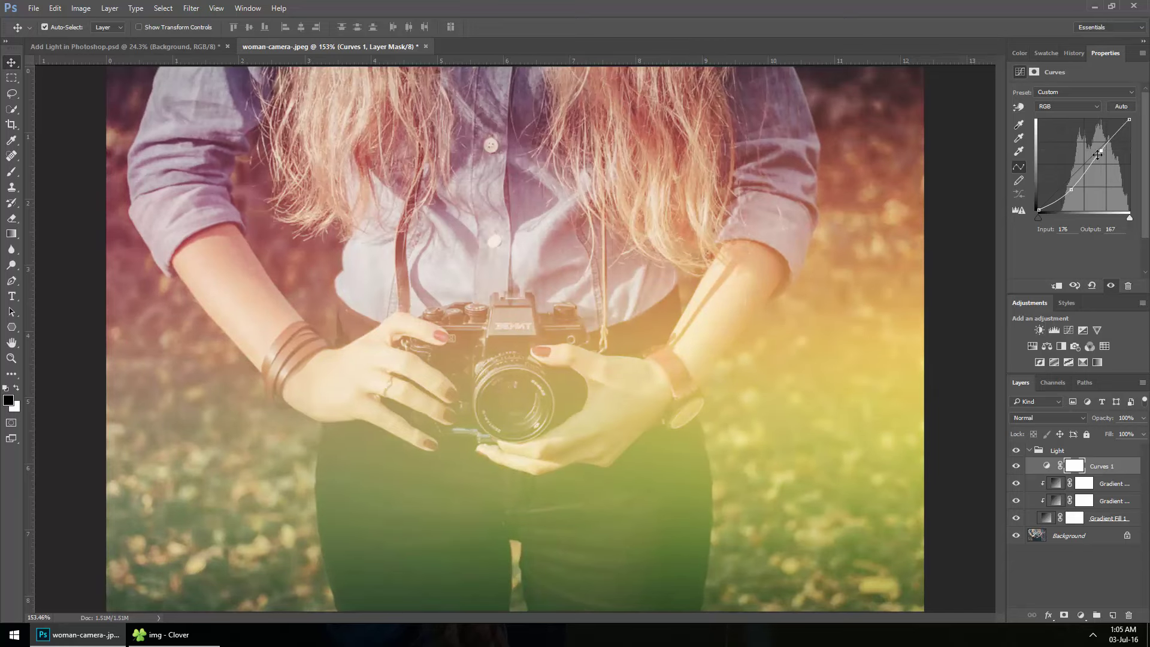
click(1071, 189)
drag(1100, 151, 1072, 192)
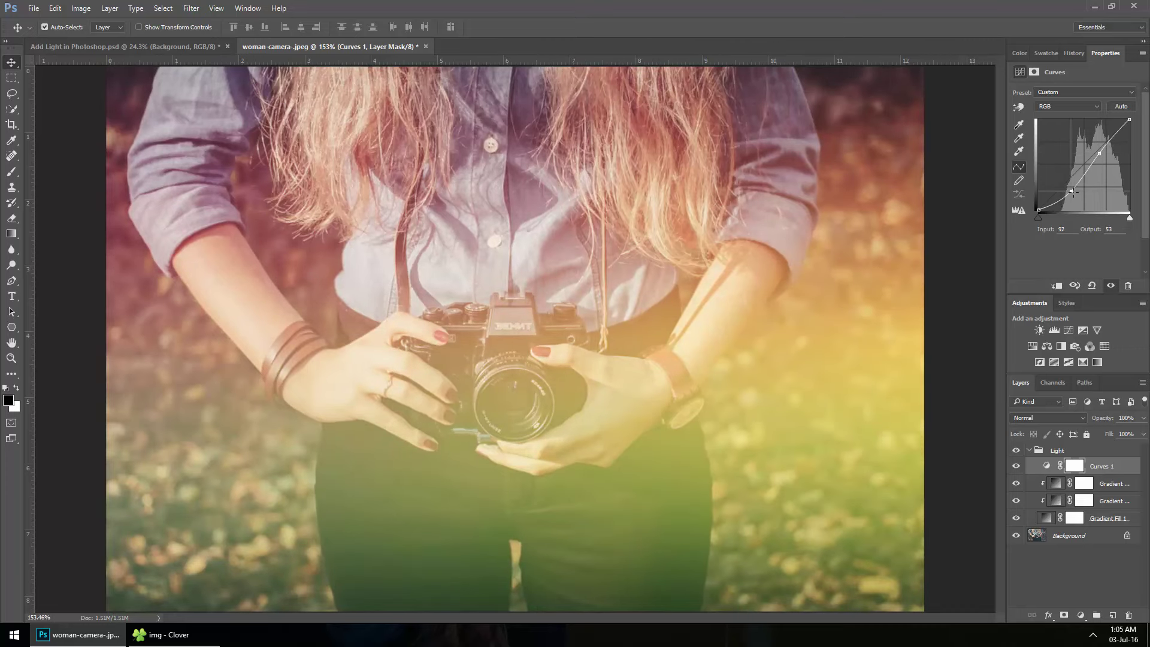
- Duplicate the Light group as Light copy and hide the original Light group
click(1028, 451)
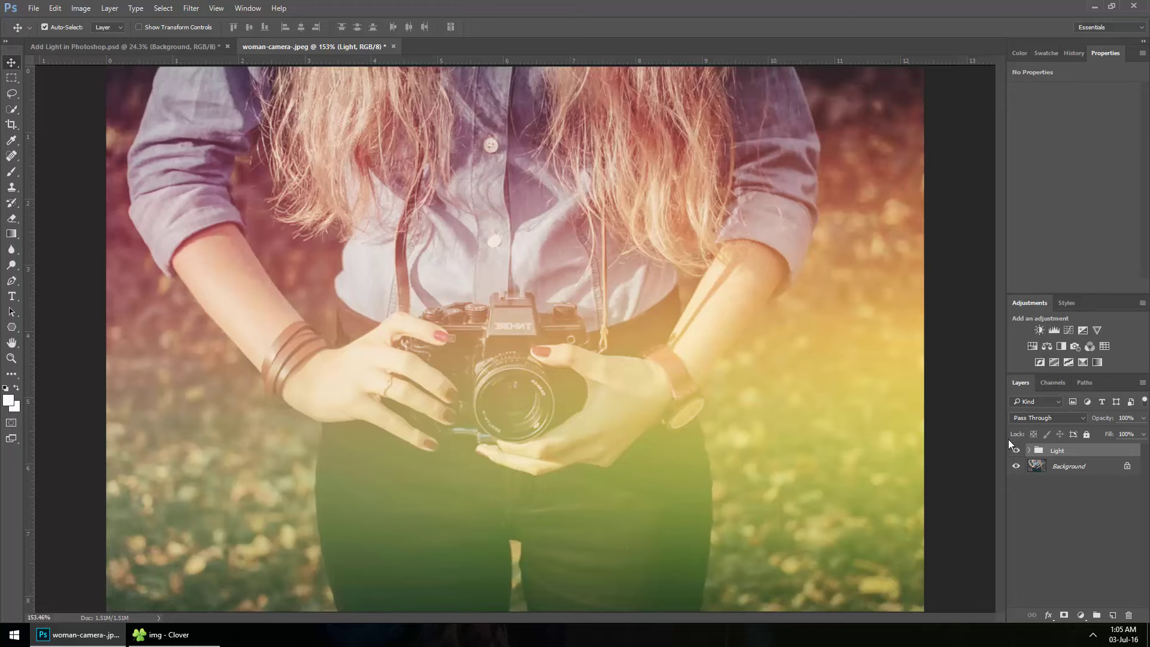
click(1016, 450)
right_click(1068, 452)
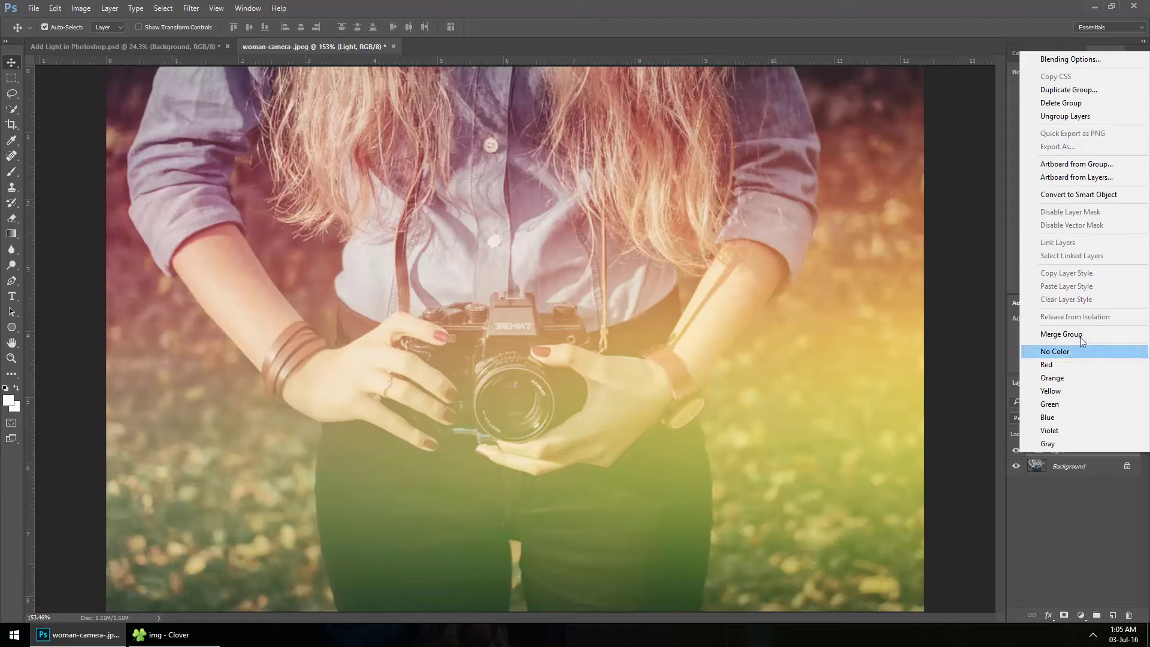
click(1057, 91)
click(680, 203)
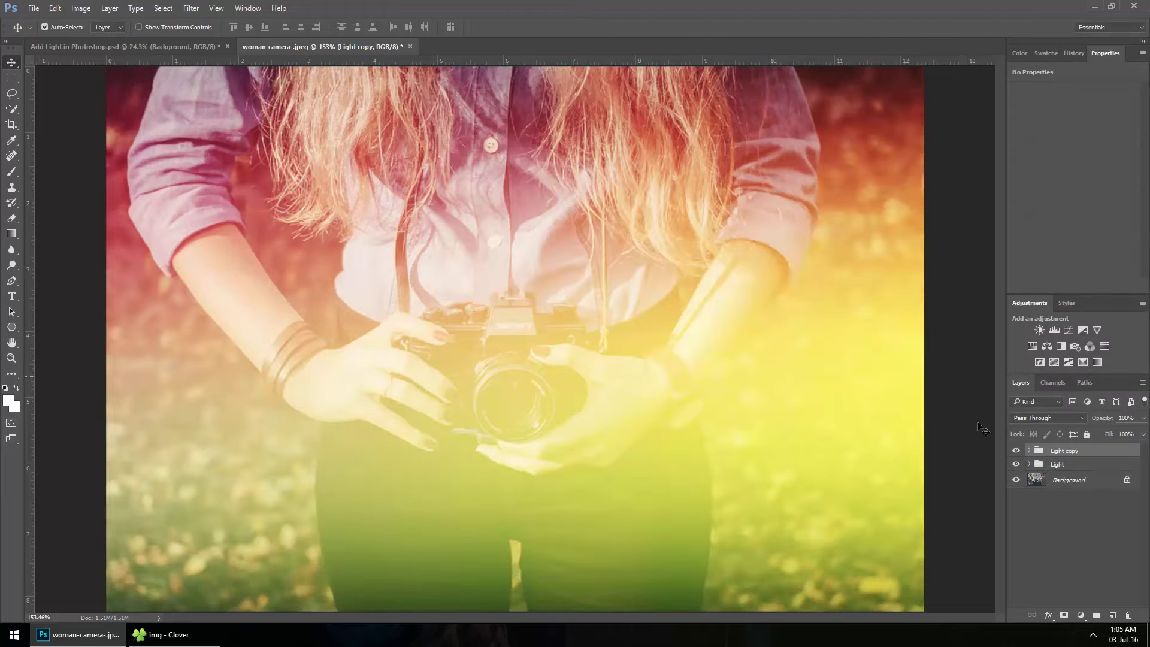
click(1015, 464)
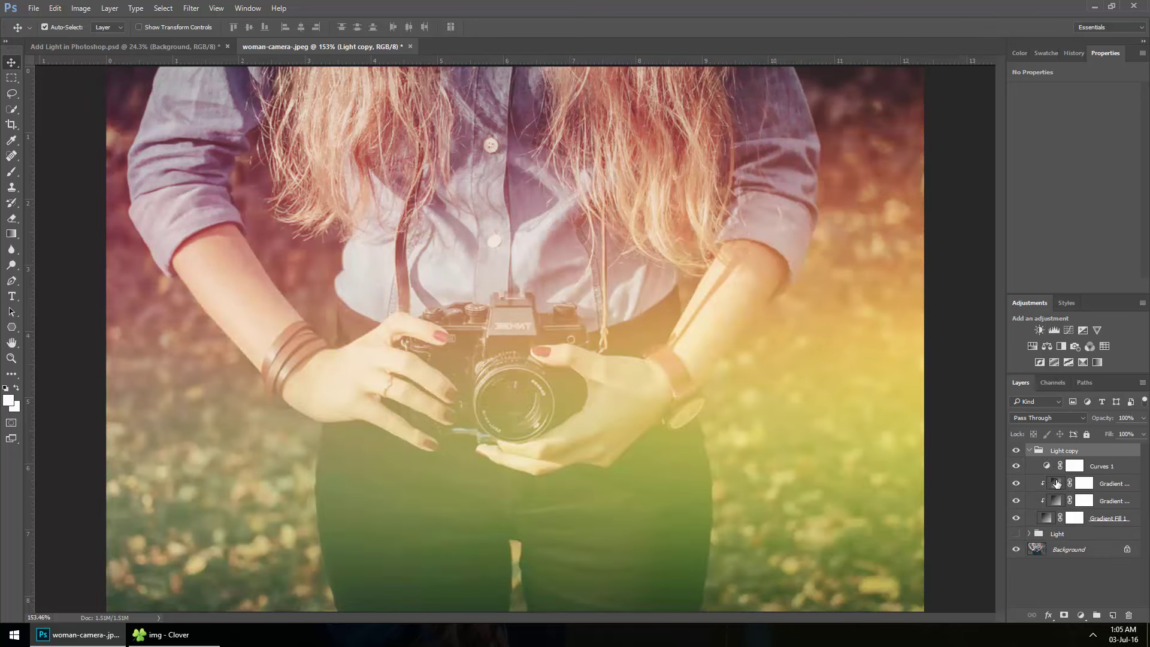
- Rotate the Light copy's red gradient fill to a -132.71° angle
double_click(1056, 483)
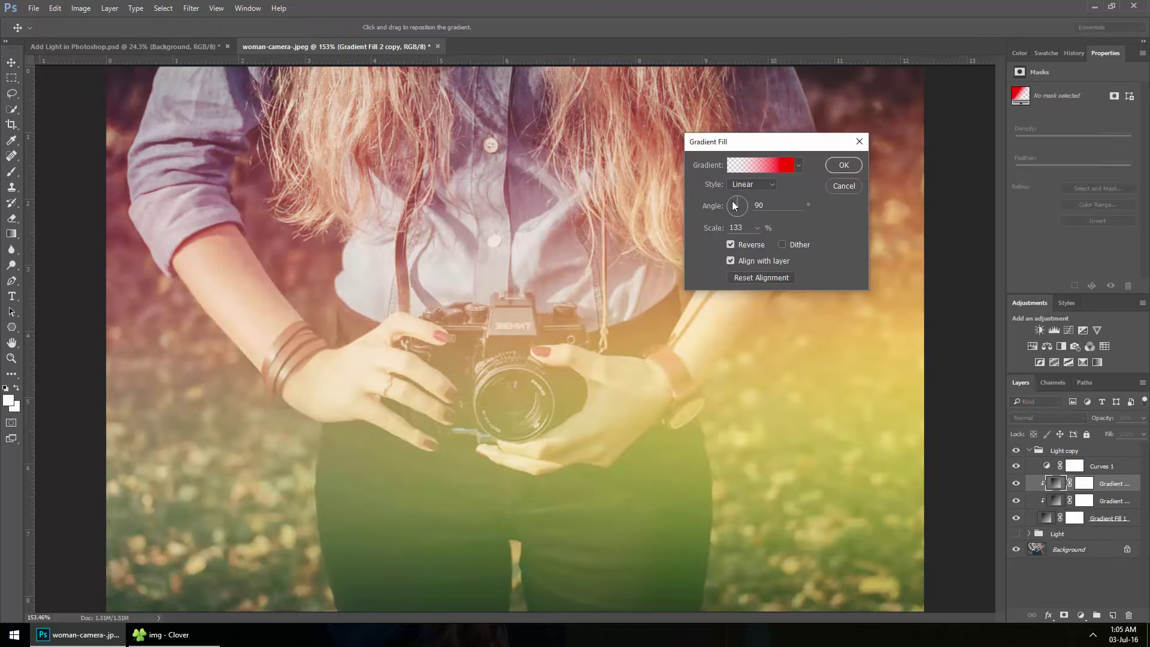
drag(734, 205, 732, 217)
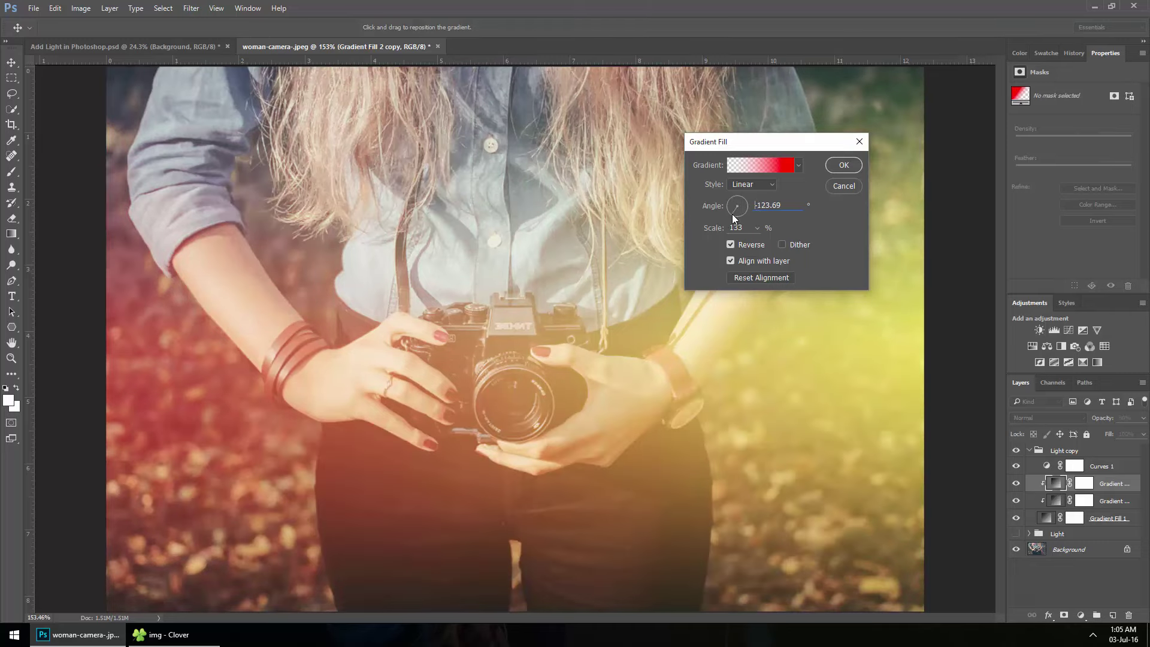
click(837, 167)
- Note in Notepad that varying gradient angles changes the light tone, then minimise it
key(super+r)
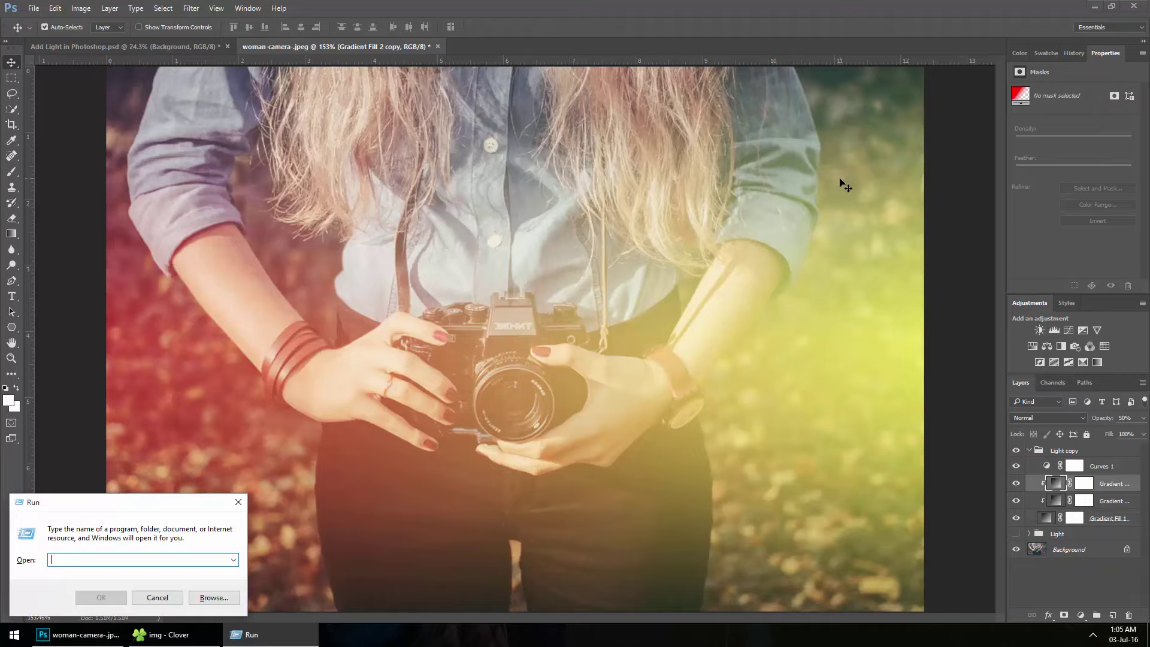
text(notepad)
key(Return)
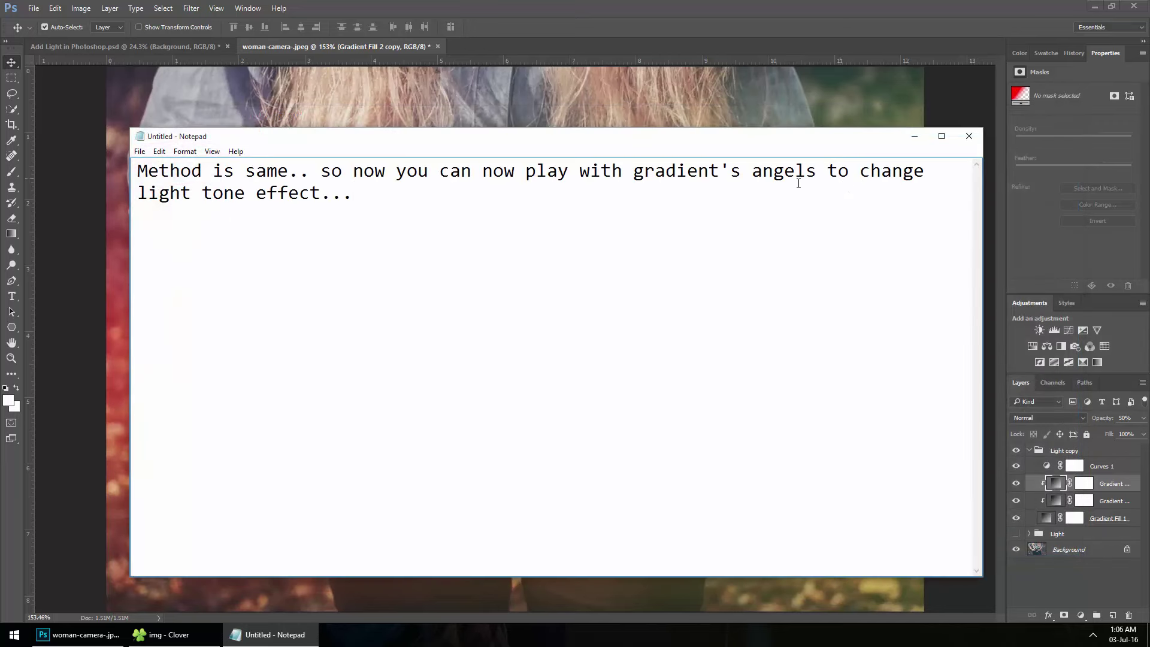
click(914, 143)
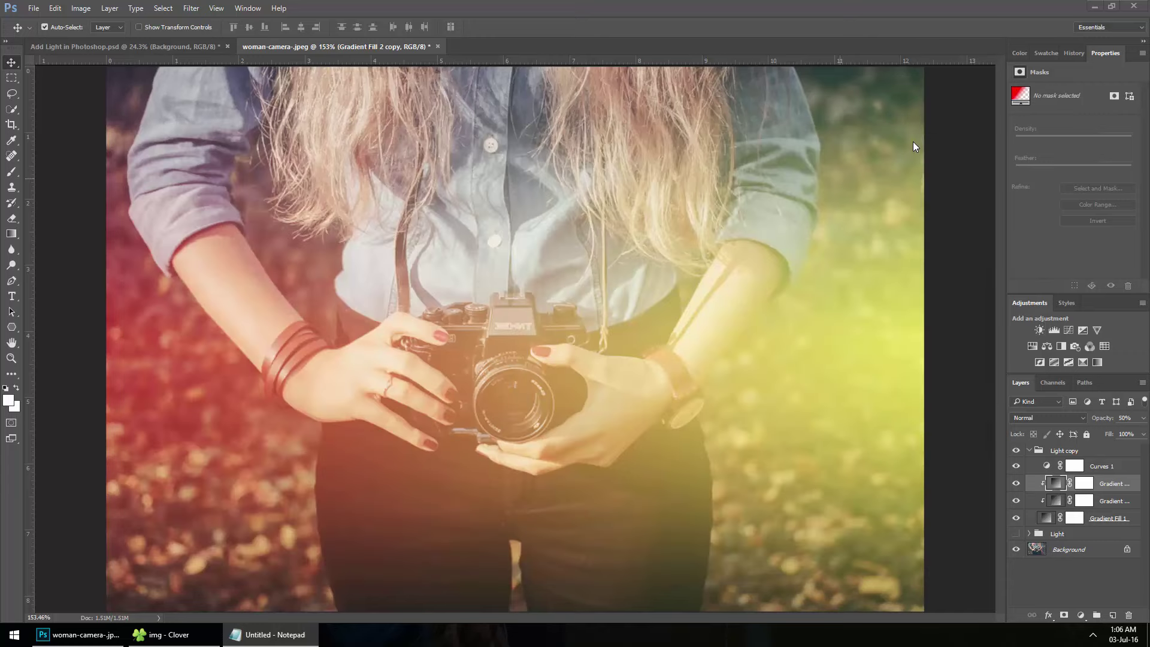
- Re-angle the Light copy's yellow gradient to about 60° and lower its layer opacity
double_click(1055, 499)
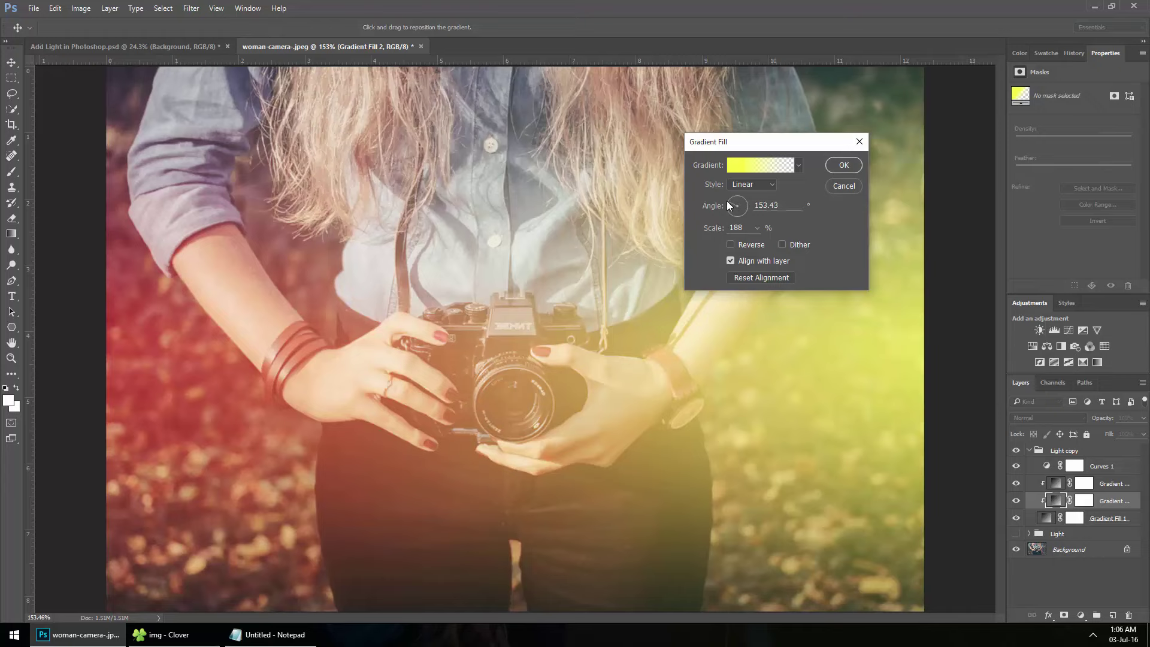
drag(728, 205, 742, 216)
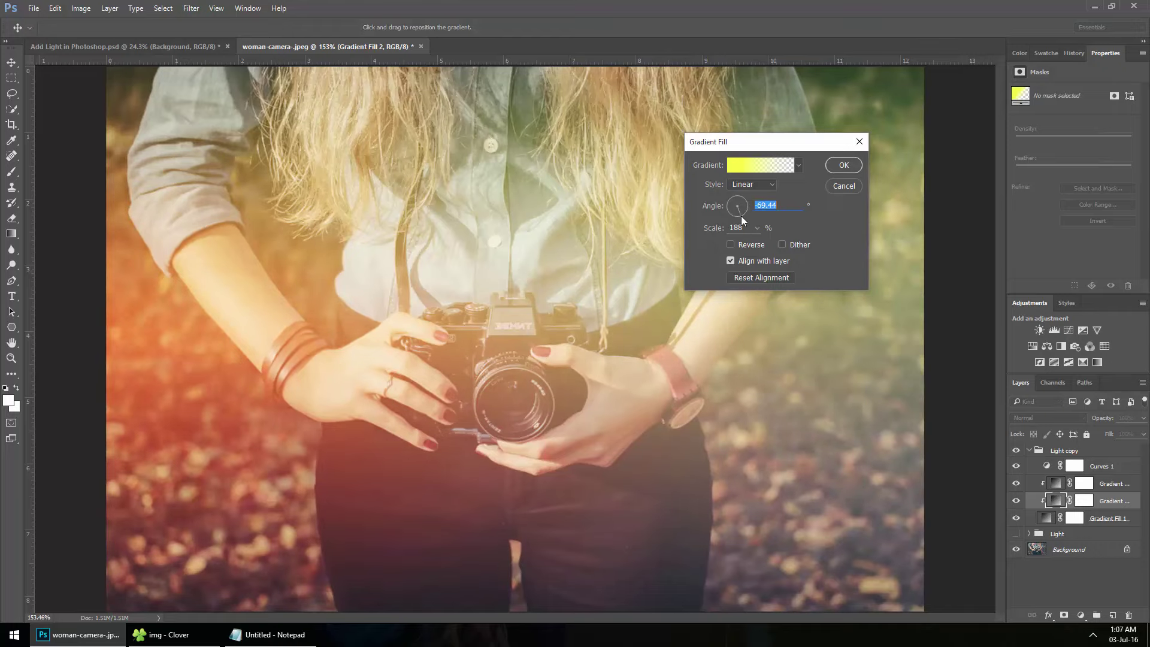
click(841, 167)
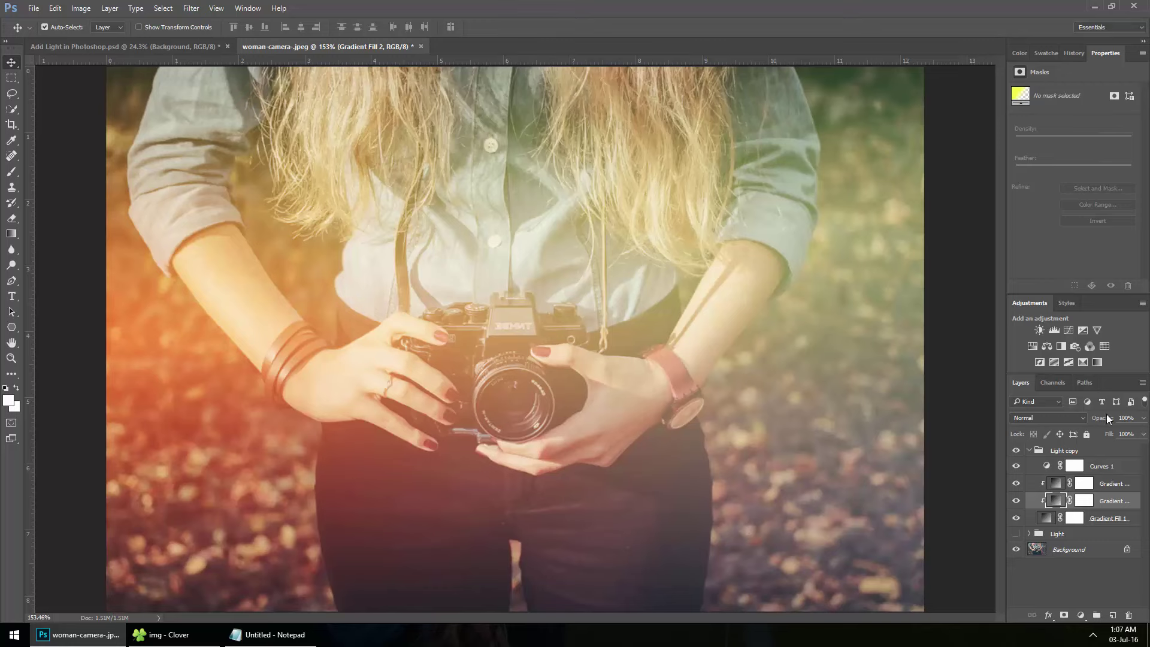
drag(1106, 418, 1091, 418)
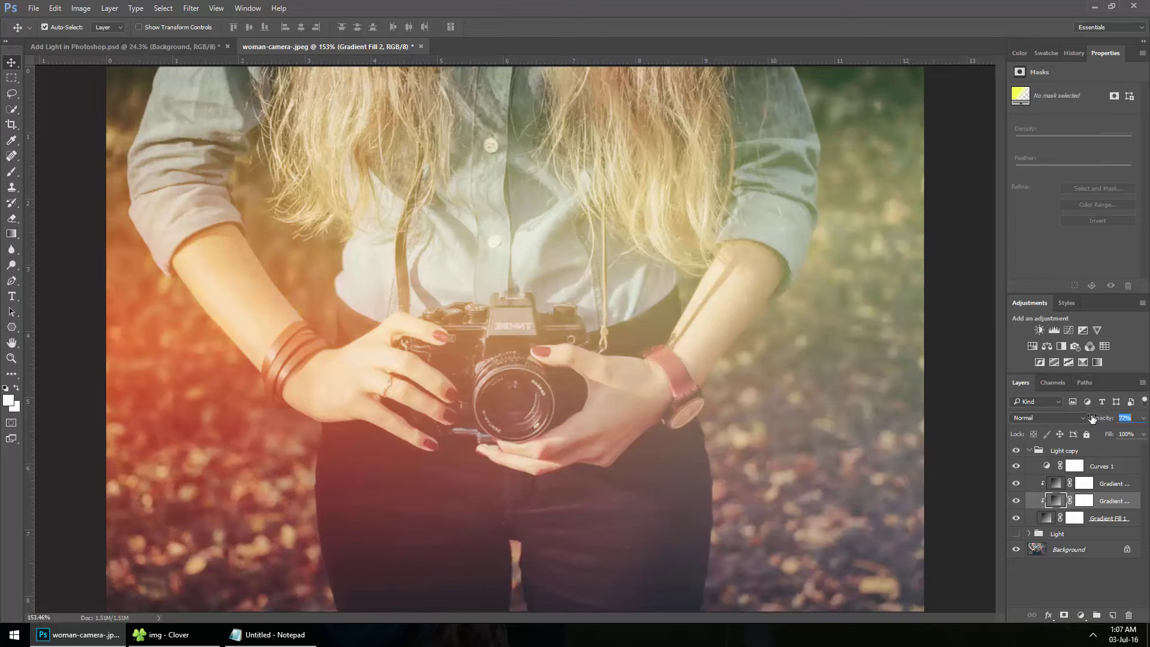
click(1028, 450)
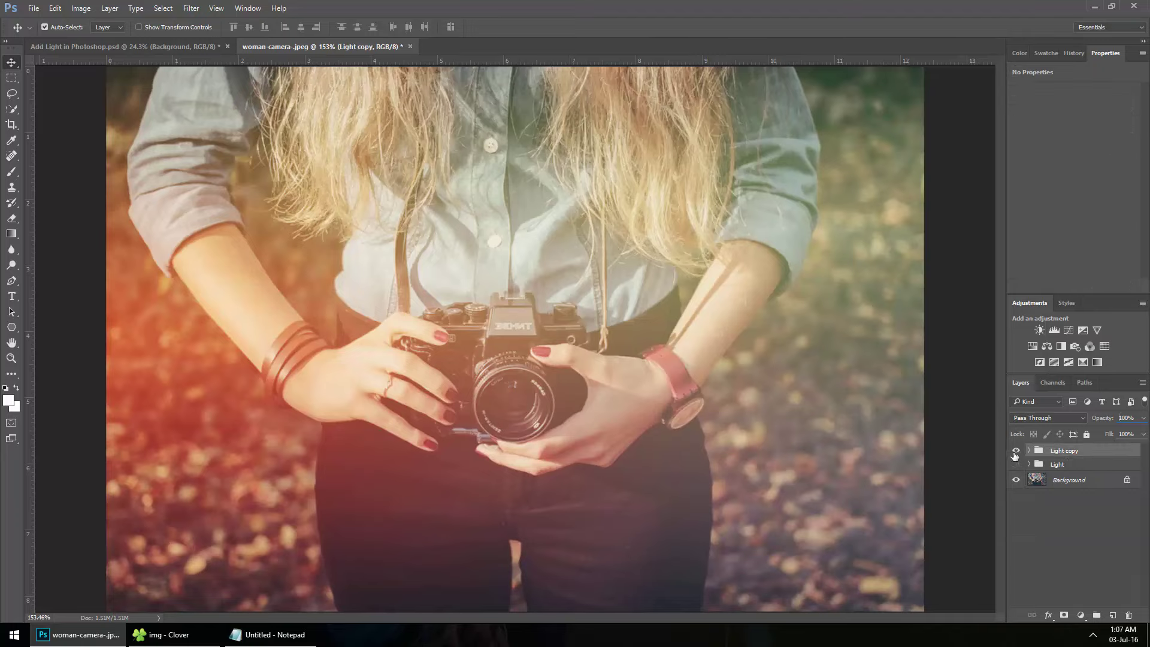
- Place the fashion-beauty-model-portrait image from the img folder beneath the Light groups
click(157, 634)
click(485, 376)
mouse_move(332, 98)
mouse_down()
mouse_move(142, 600)
mouse_move(571, 457)
mouse_up()
key(Return)
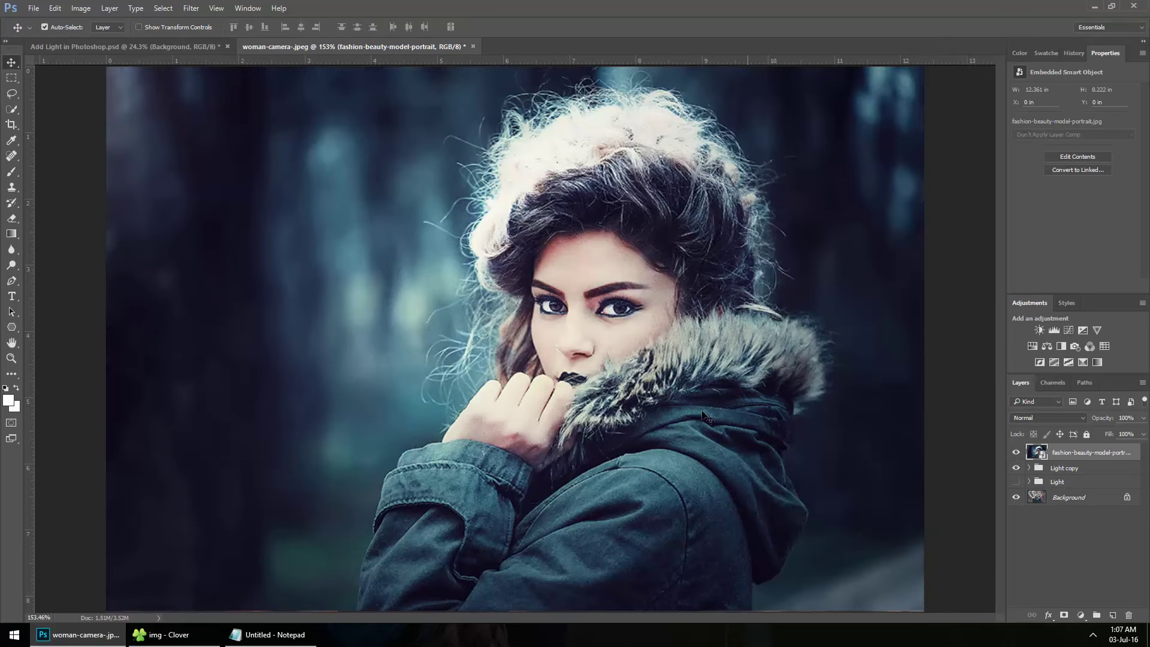
drag(1067, 455, 1128, 615)
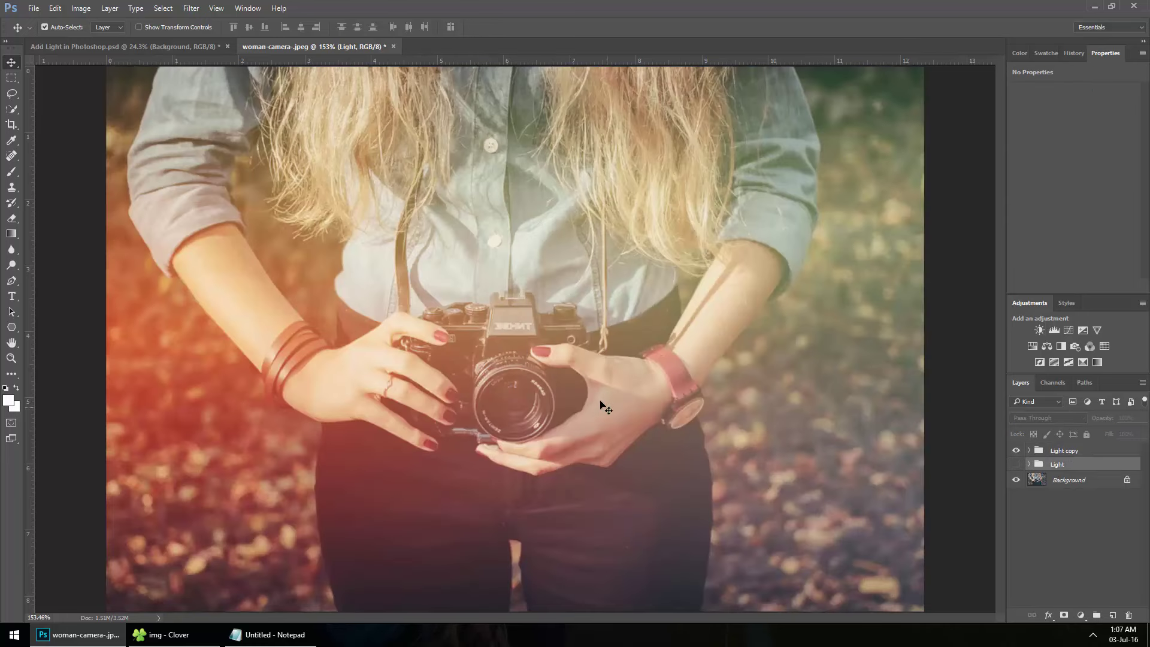
key(ctrl+z)
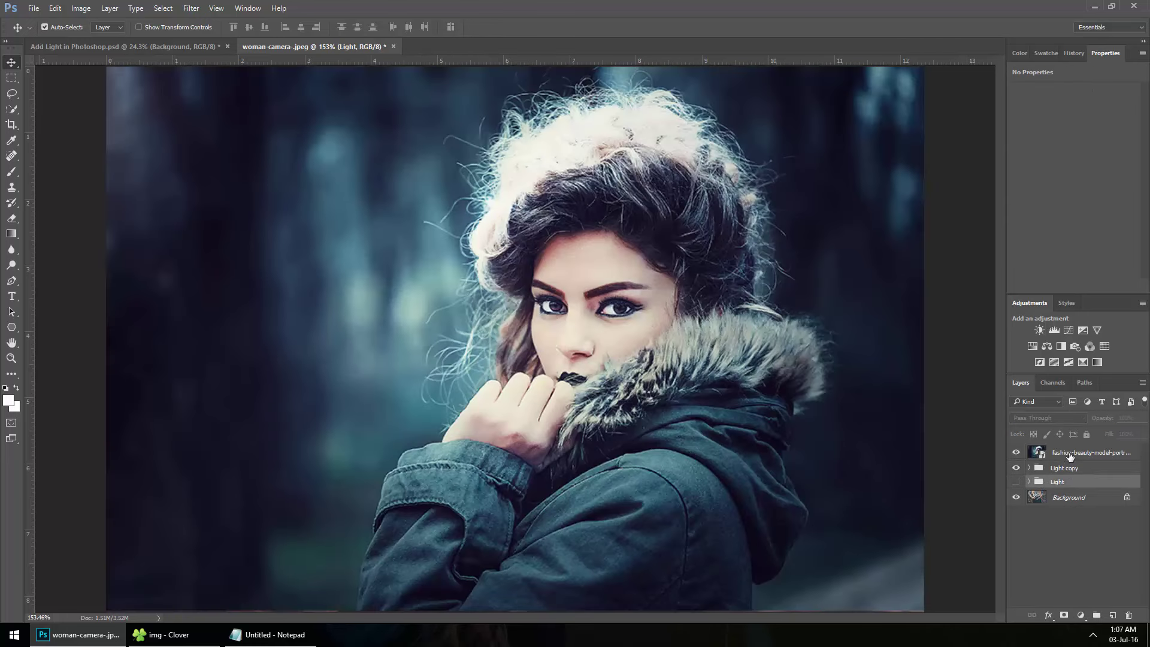
drag(1084, 455, 1001, 481)
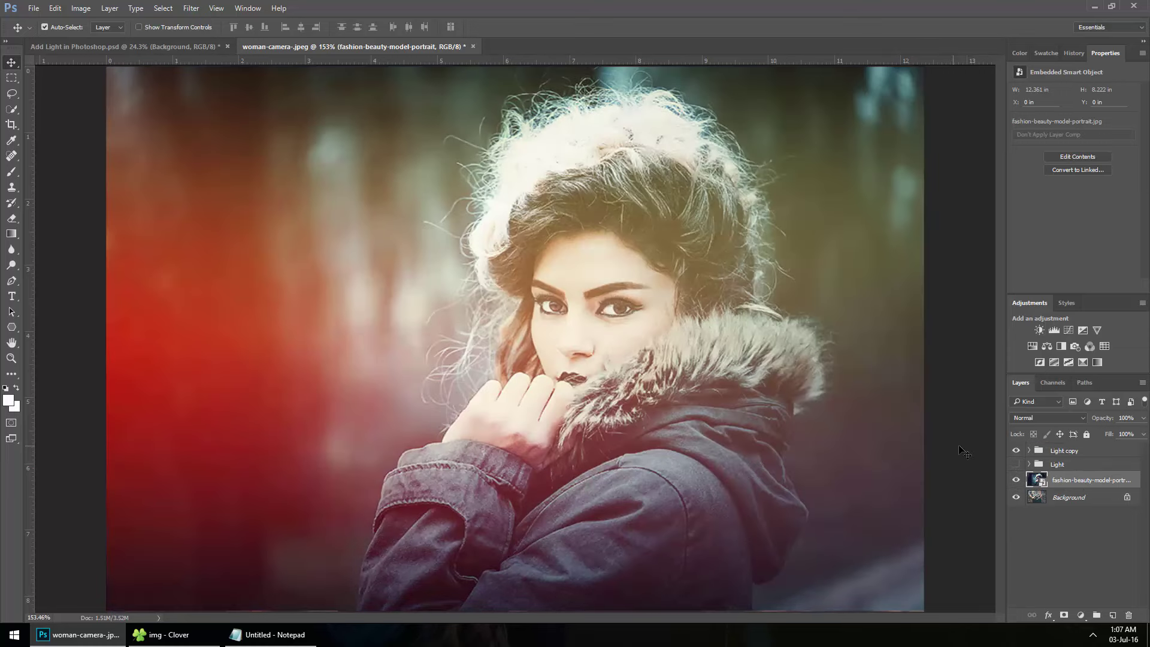
- Compare the Light and Light copy effects on the portrait, leaving Light copy visible
click(1016, 450)
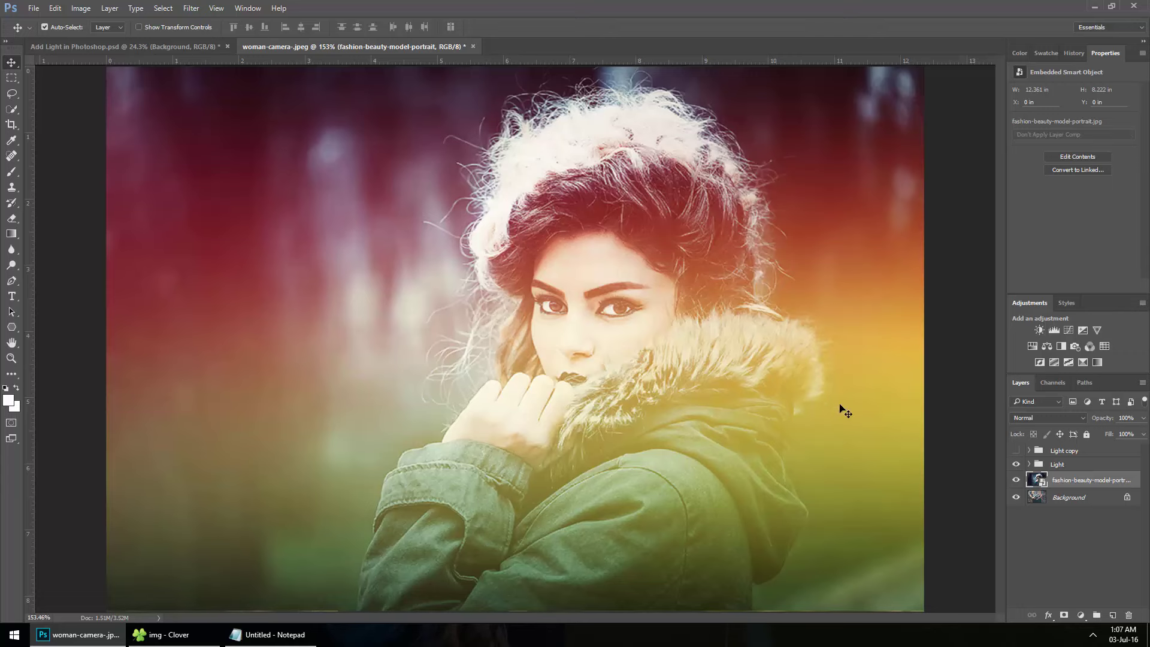
click(1016, 464)
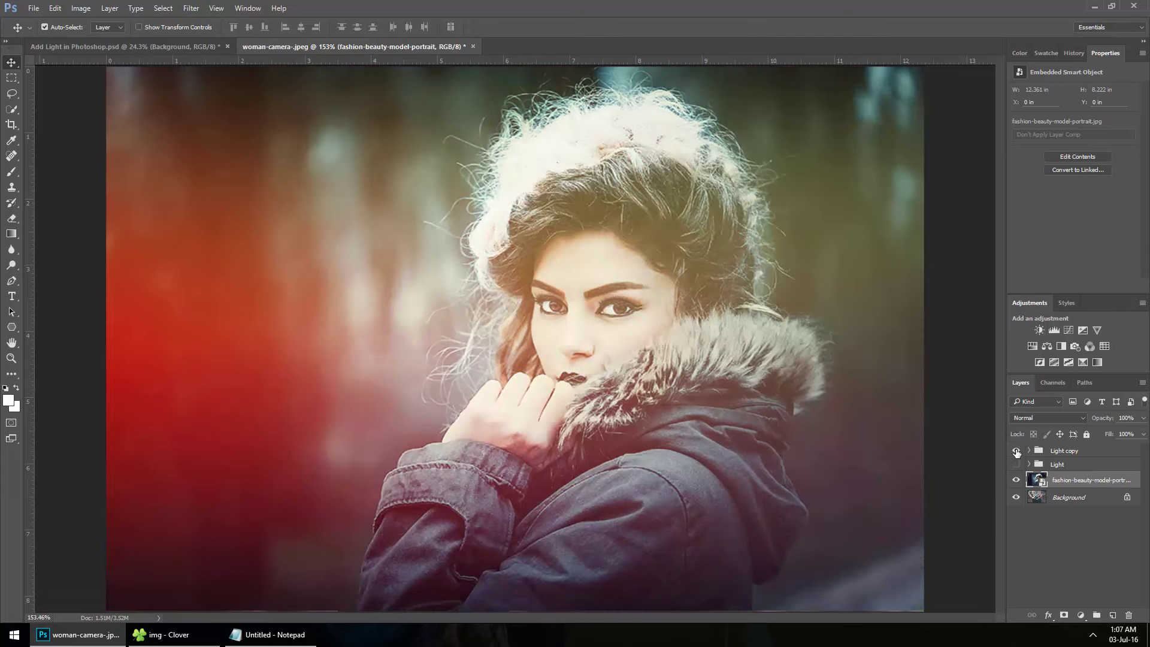
click(1016, 450)
- Duplicate the Light copy group as Light copy 2 and show it
right_click(1060, 450)
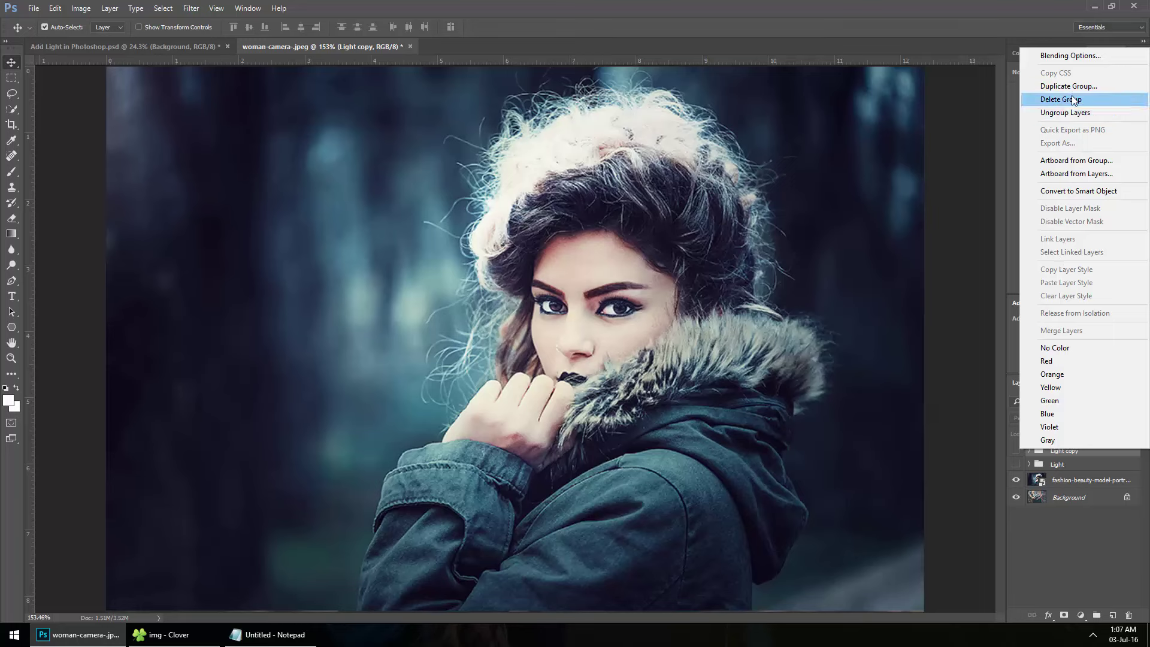
click(1068, 86)
click(677, 193)
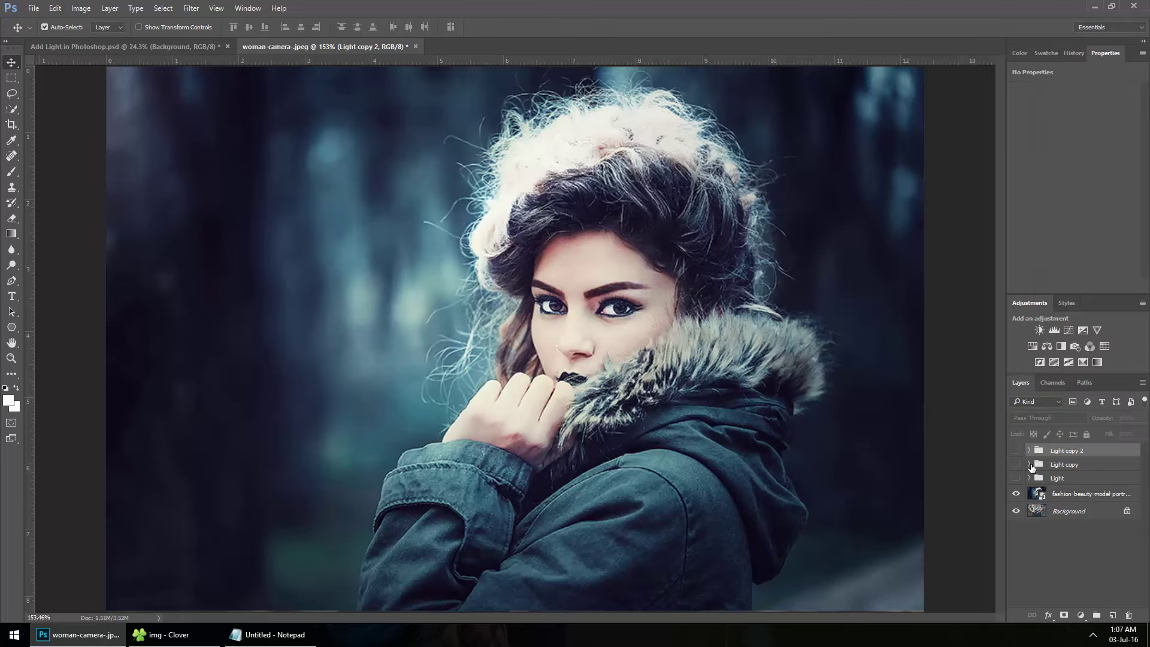
click(1015, 450)
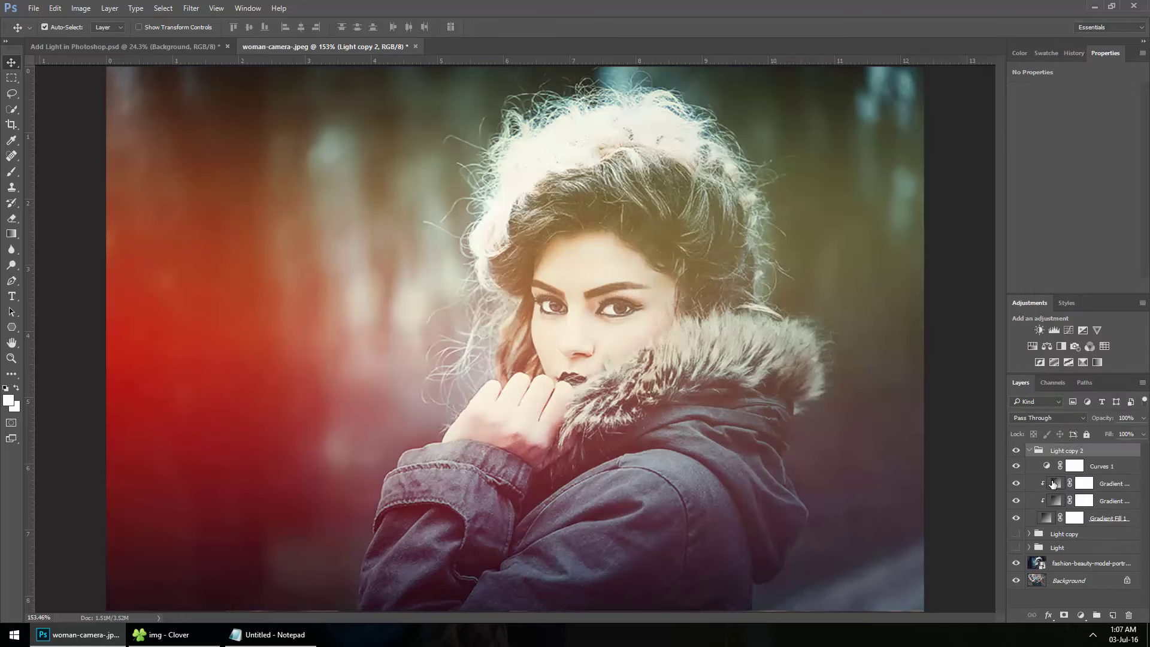
- Re-angle Light copy 2's red gradient to 119.74° and rotate its yellow gradient too
double_click(1053, 483)
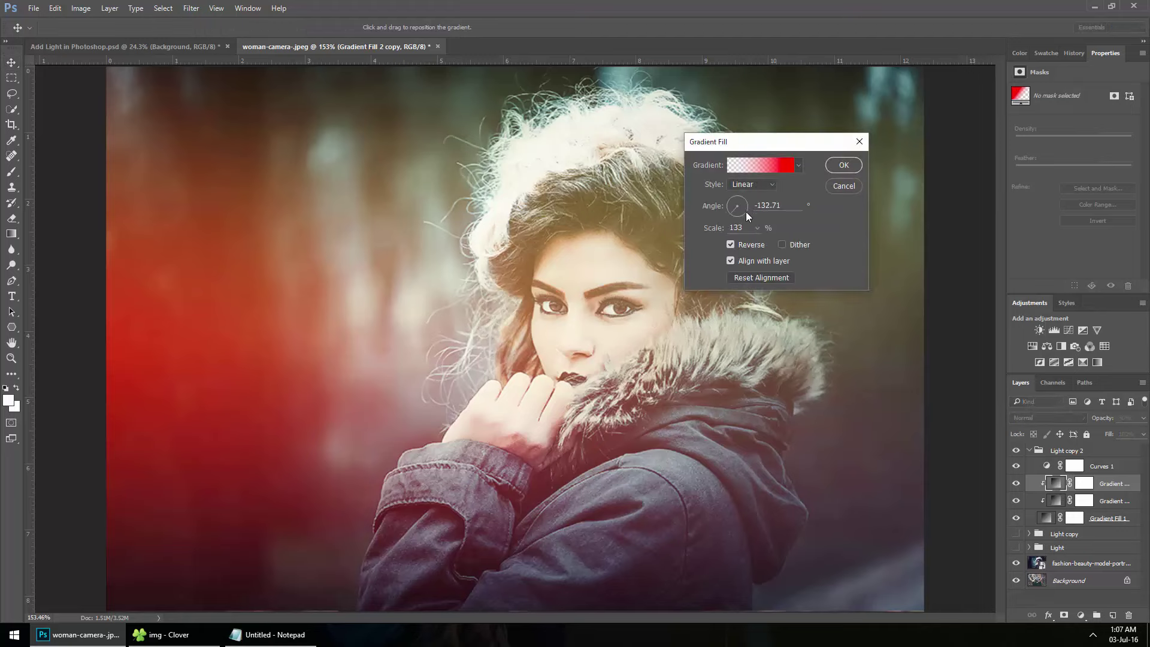
drag(729, 211, 734, 203)
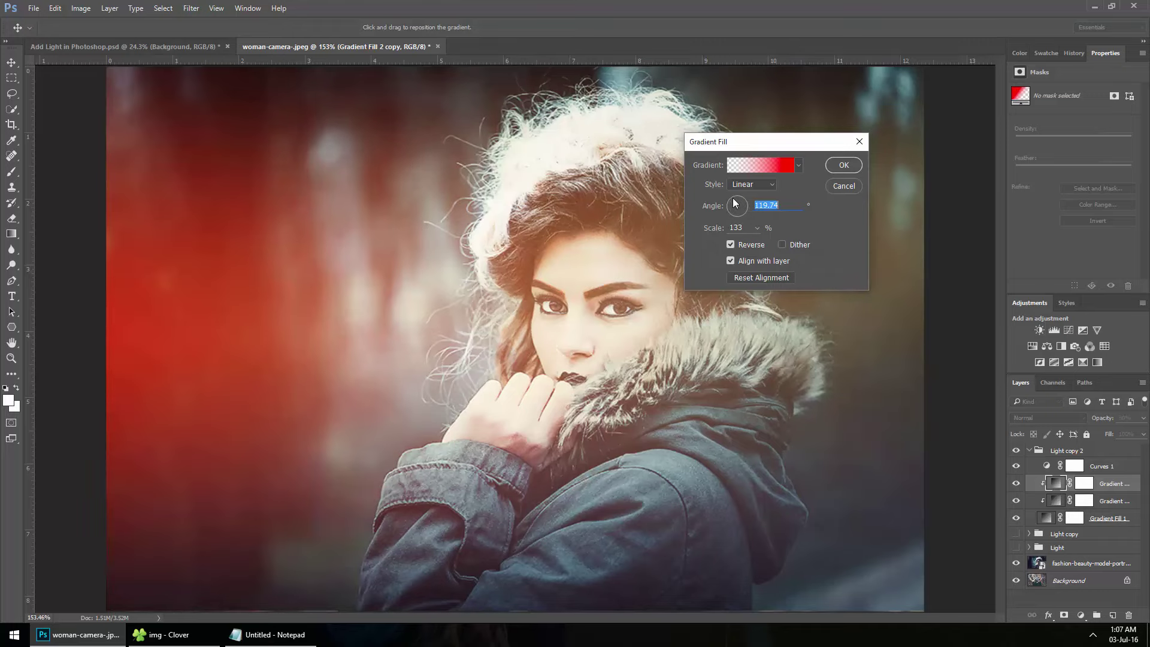
click(844, 165)
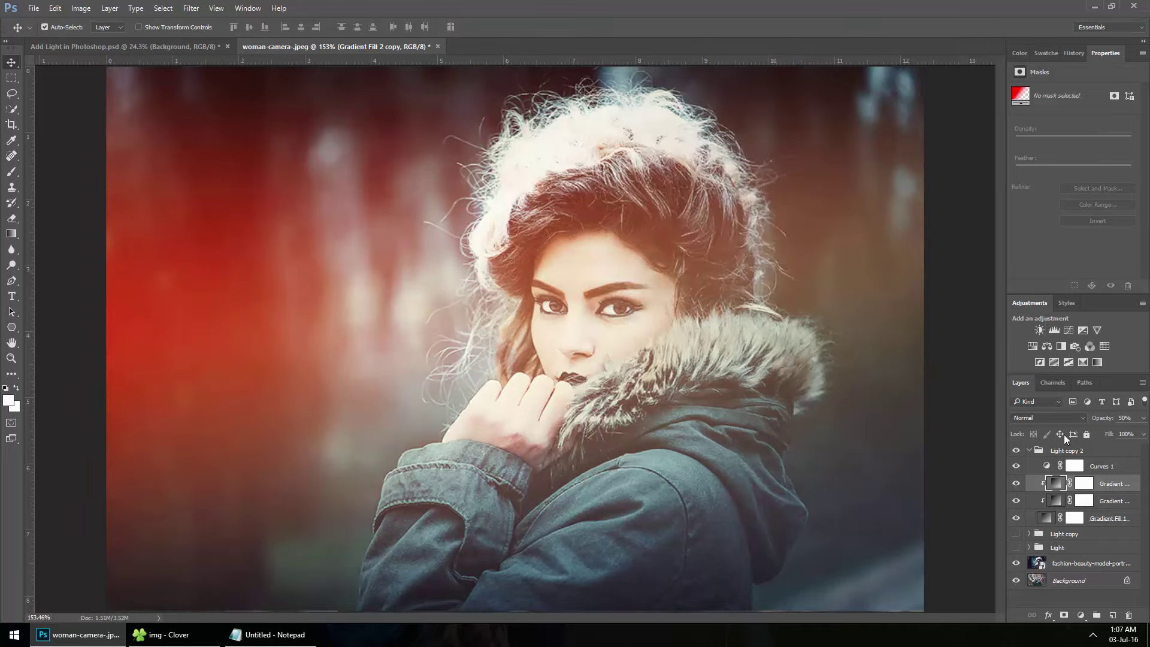
double_click(1056, 500)
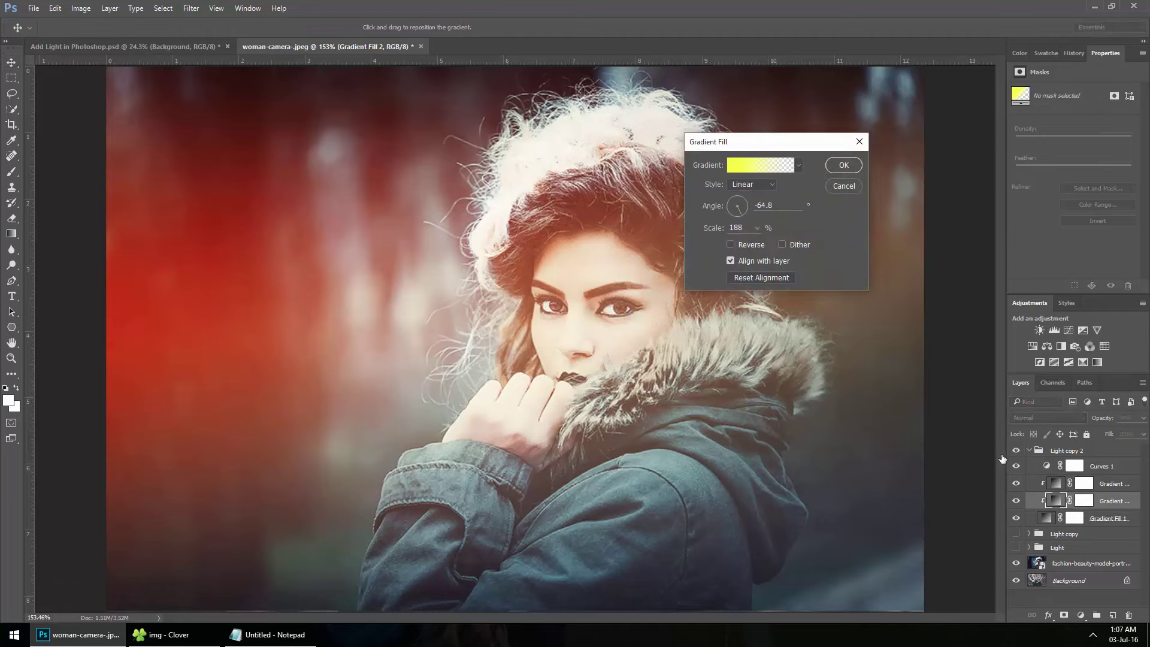
drag(742, 206, 745, 199)
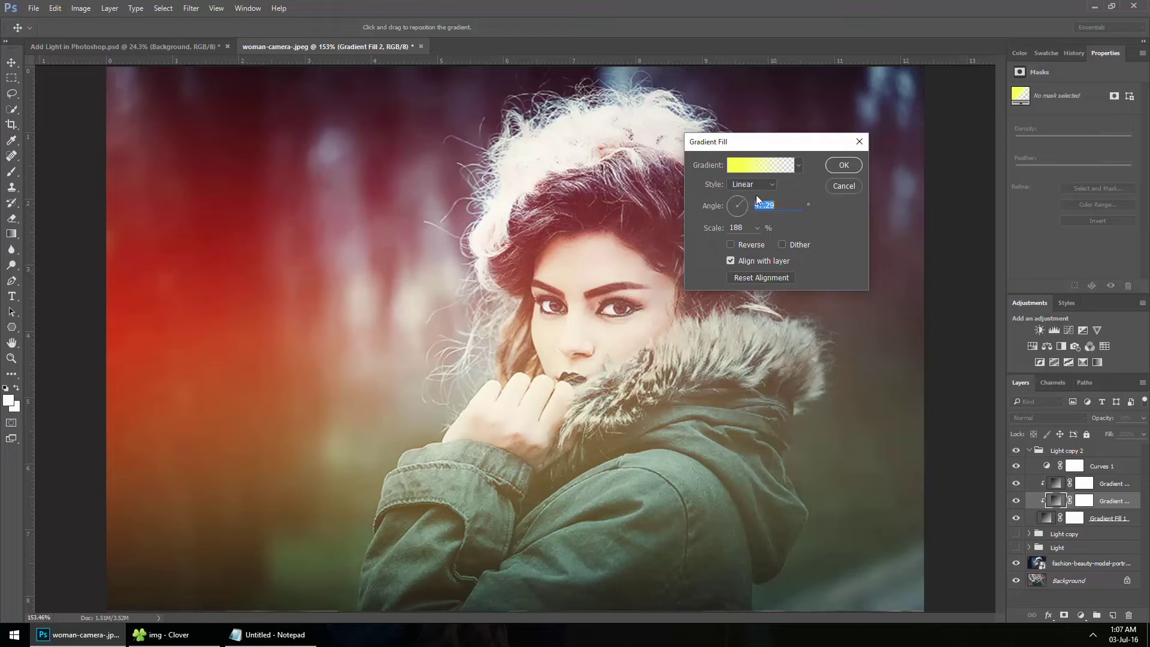
click(841, 167)
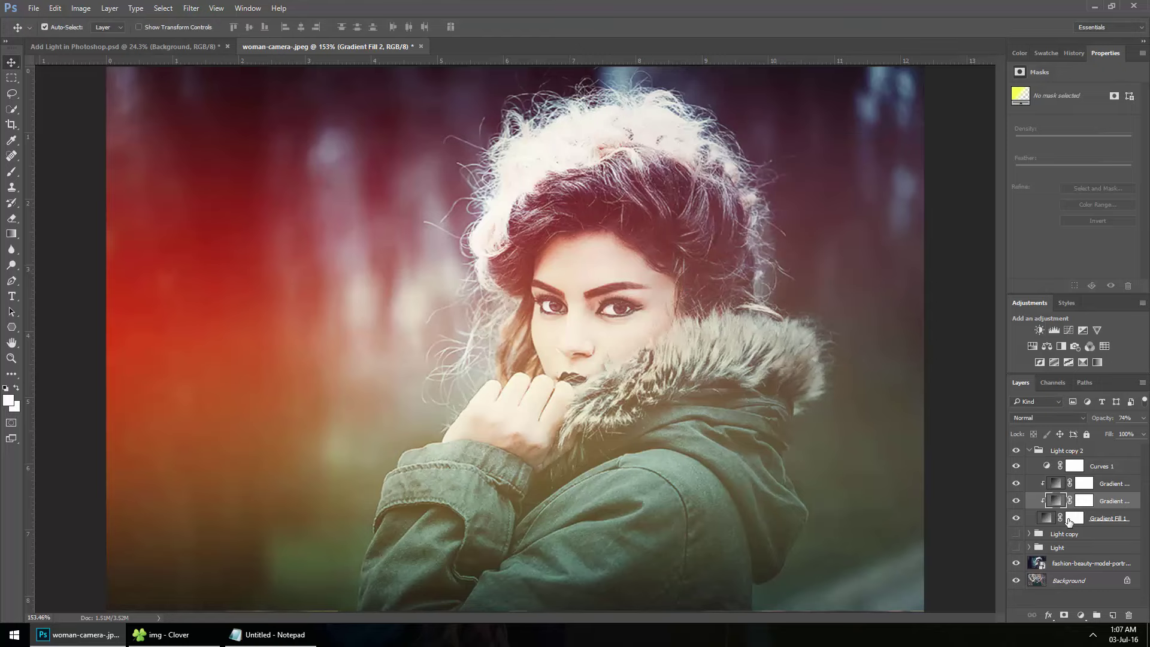
- Darken the Curves 1 adjustment in Light copy 2 by adjusting its curve points
click(1046, 467)
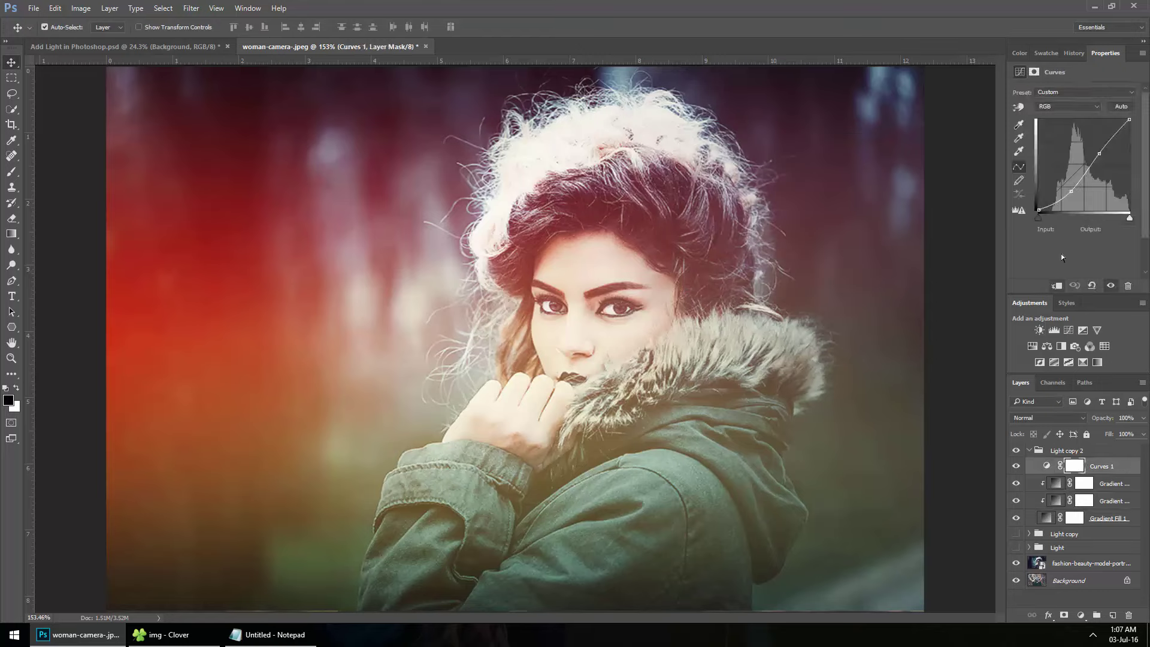
drag(1099, 153, 1099, 154)
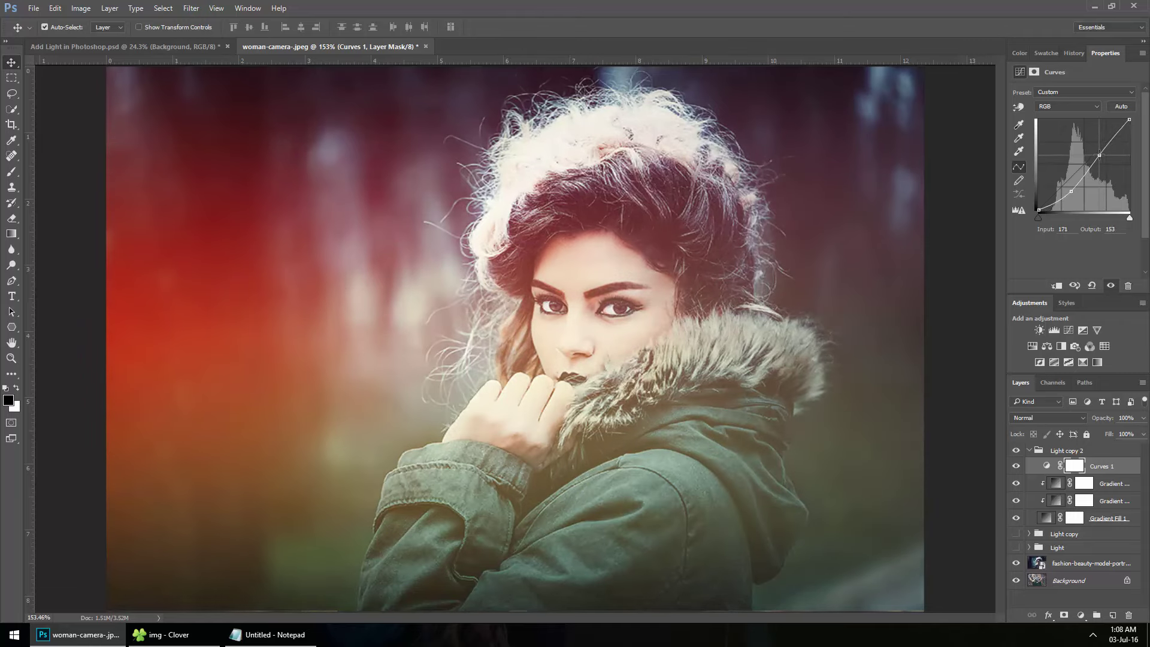
click(1069, 191)
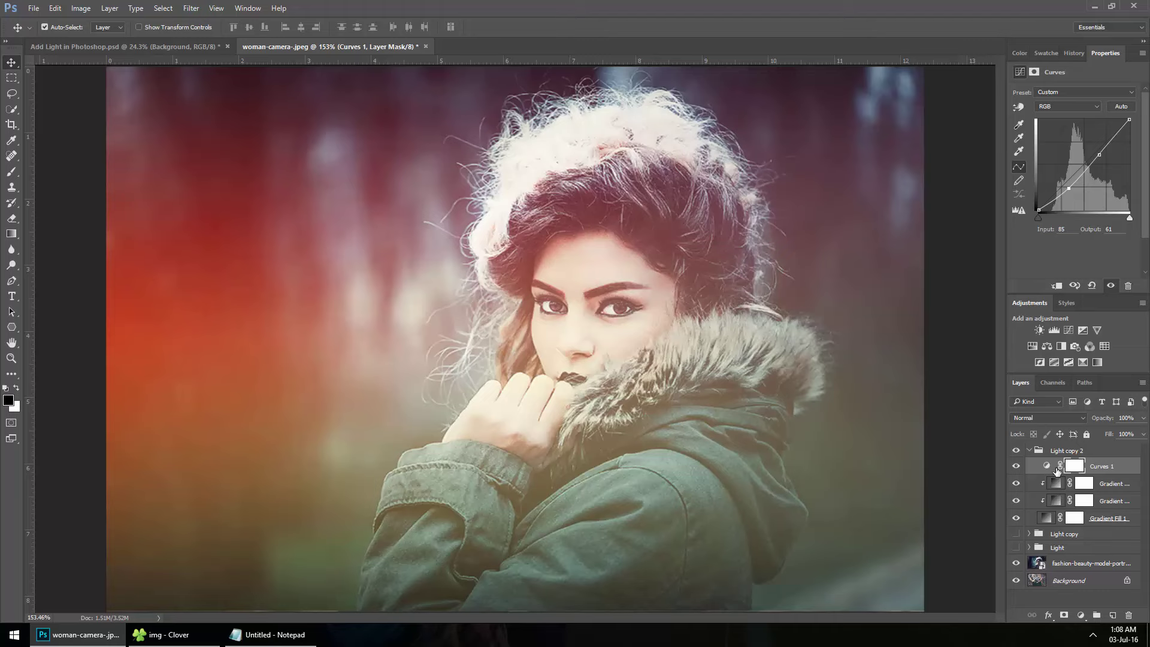
- Set the Light copy 2 group's opacity to 78% and add a layer mask
click(1029, 450)
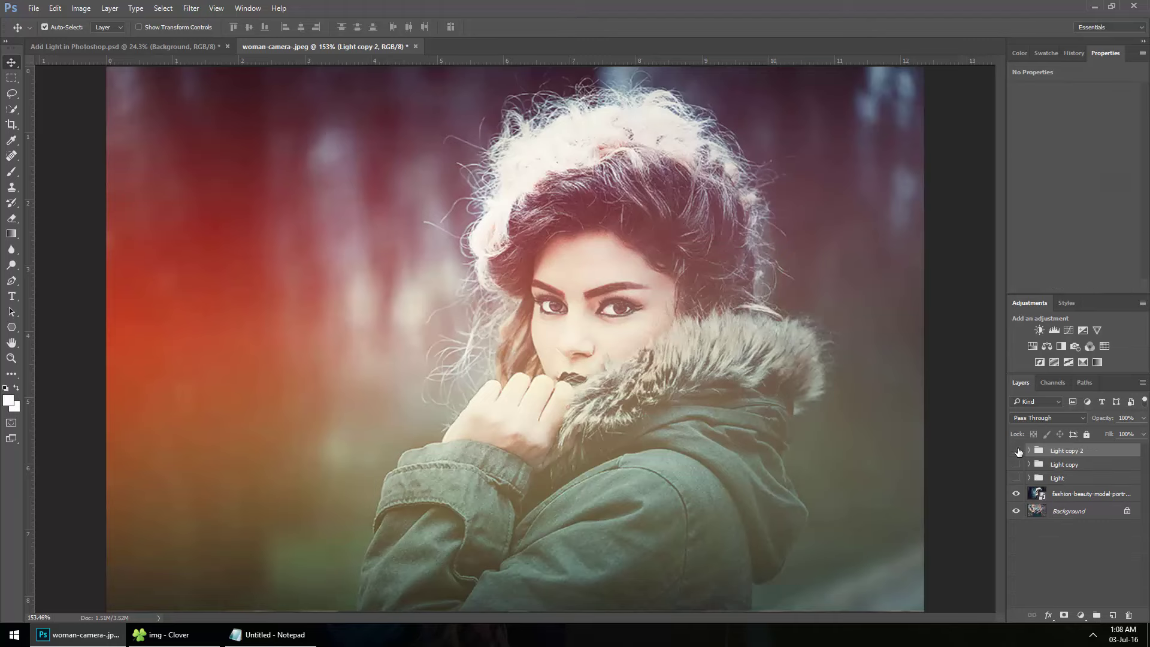
click(1016, 450)
drag(1105, 419, 1093, 420)
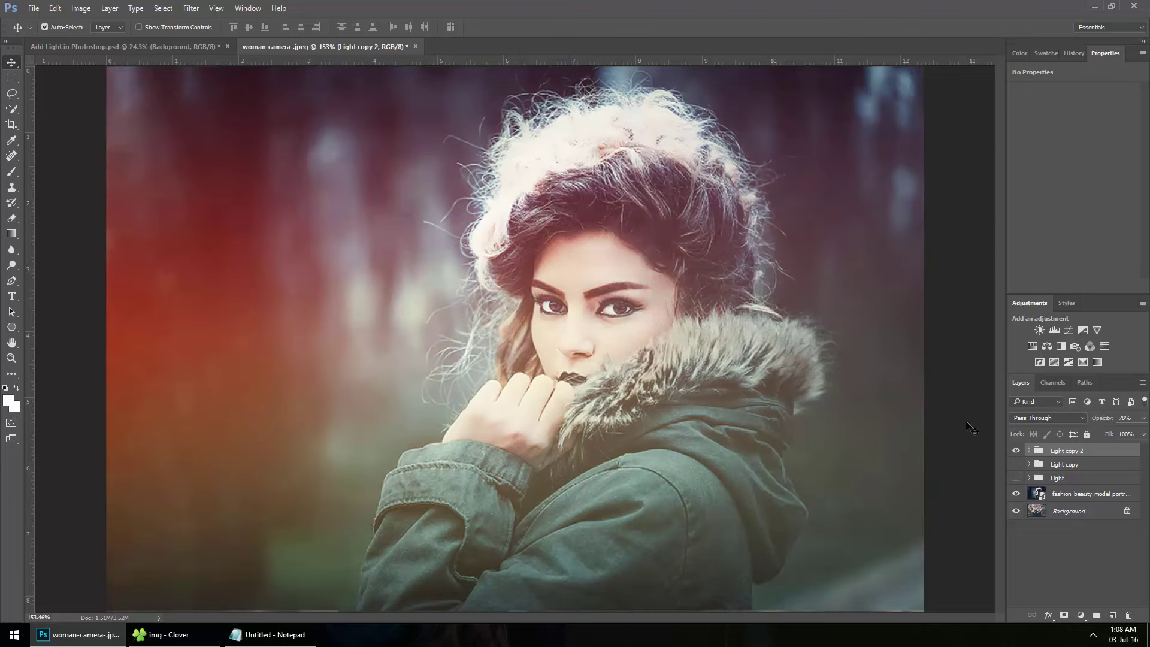
click(1063, 615)
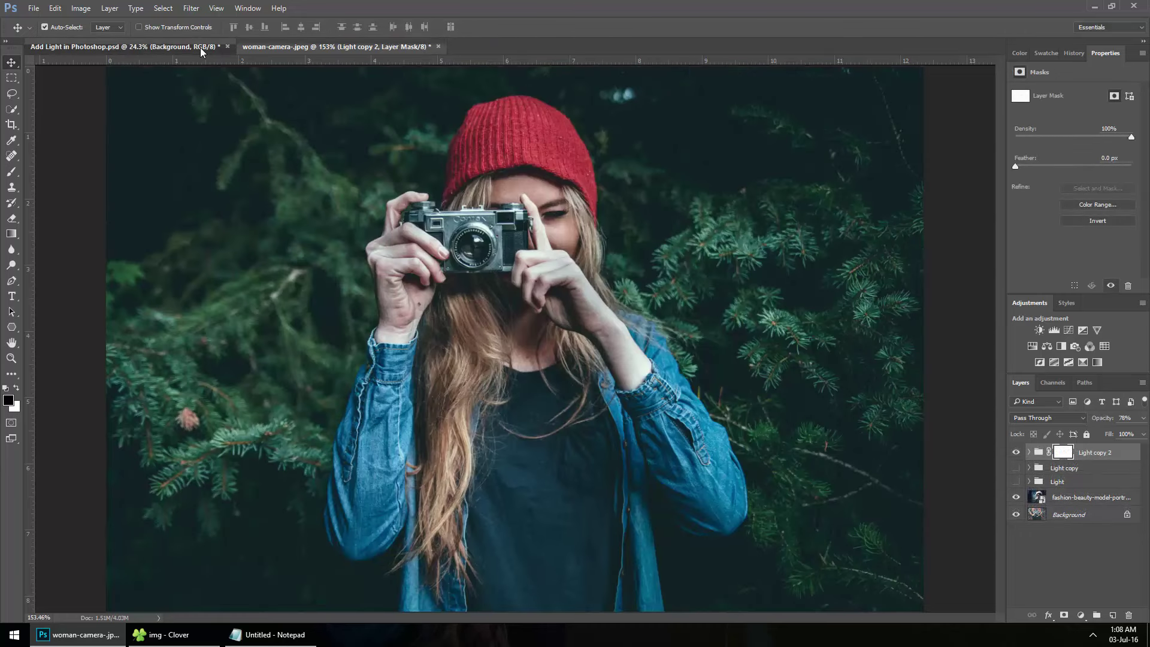
- In Add Light in Photoshop.psd, preview Light 2 copy, Light 3 and Light 2, keeping Light 1's bottom glow
click(200, 48)
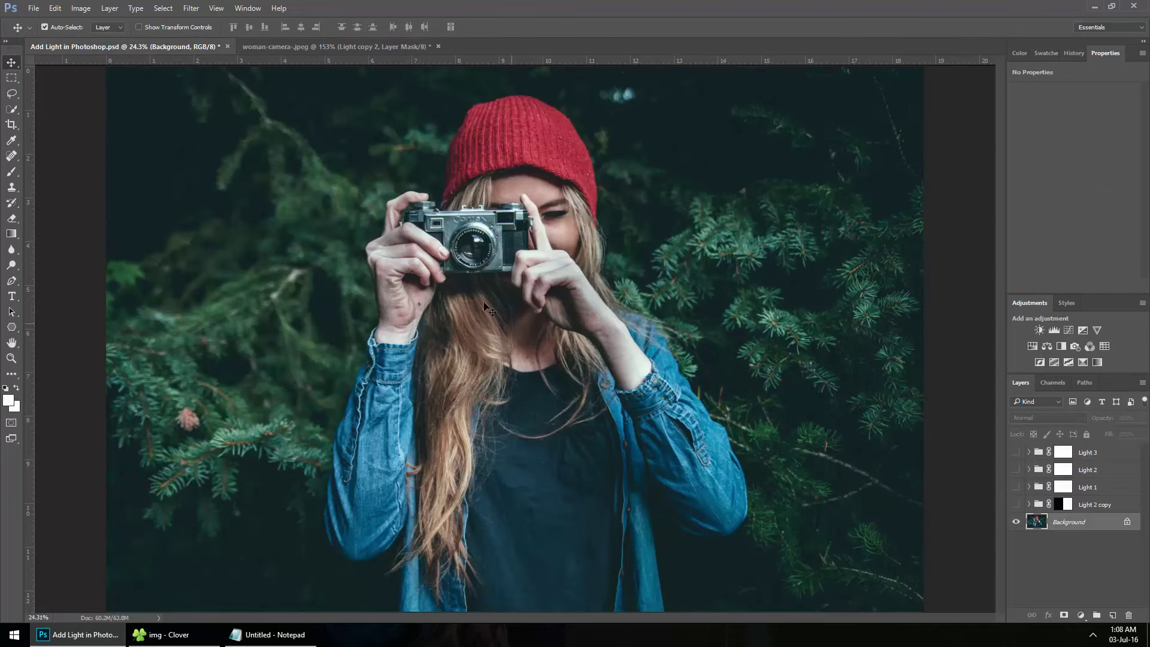
click(1016, 504)
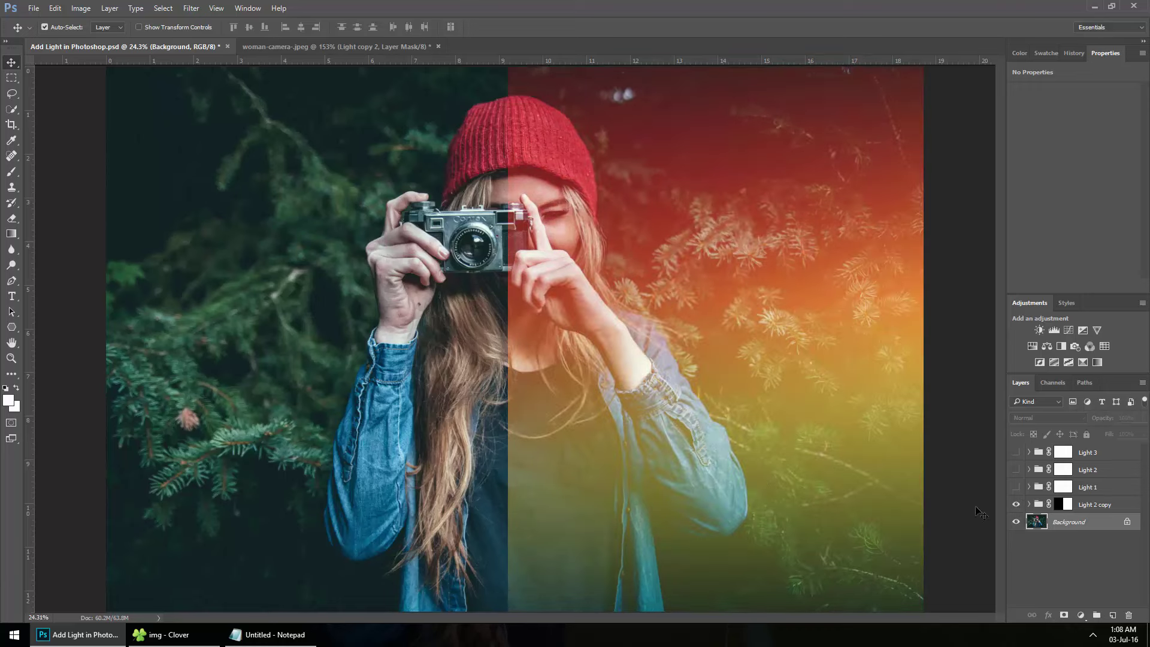
click(1015, 504)
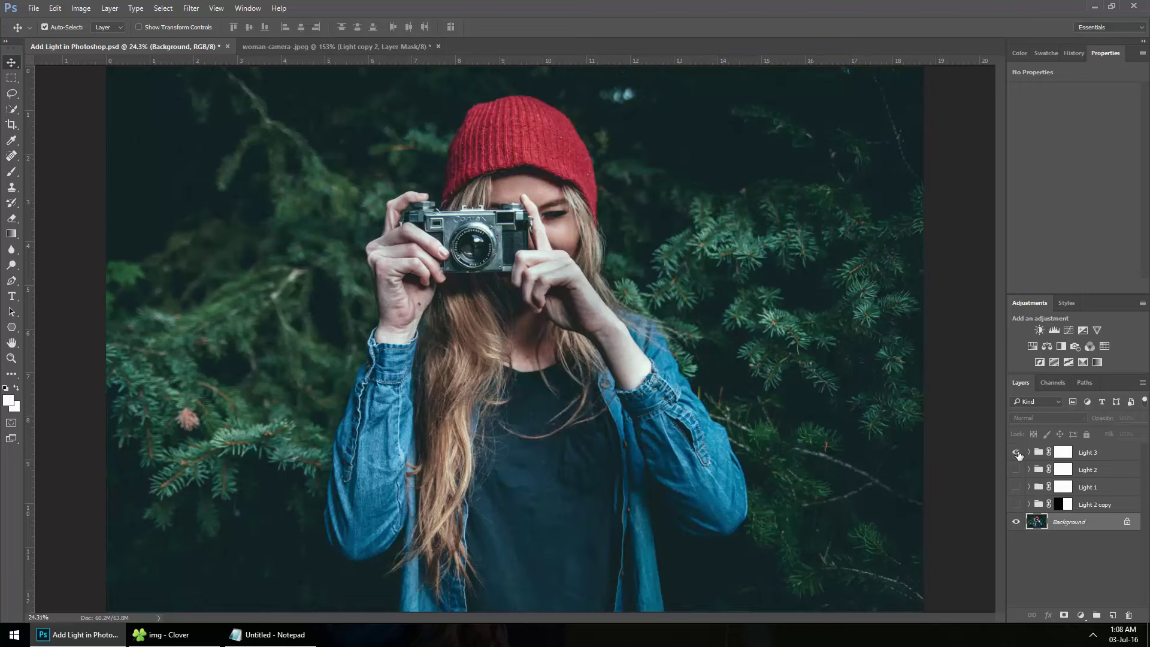
click(1016, 453)
click(1015, 453)
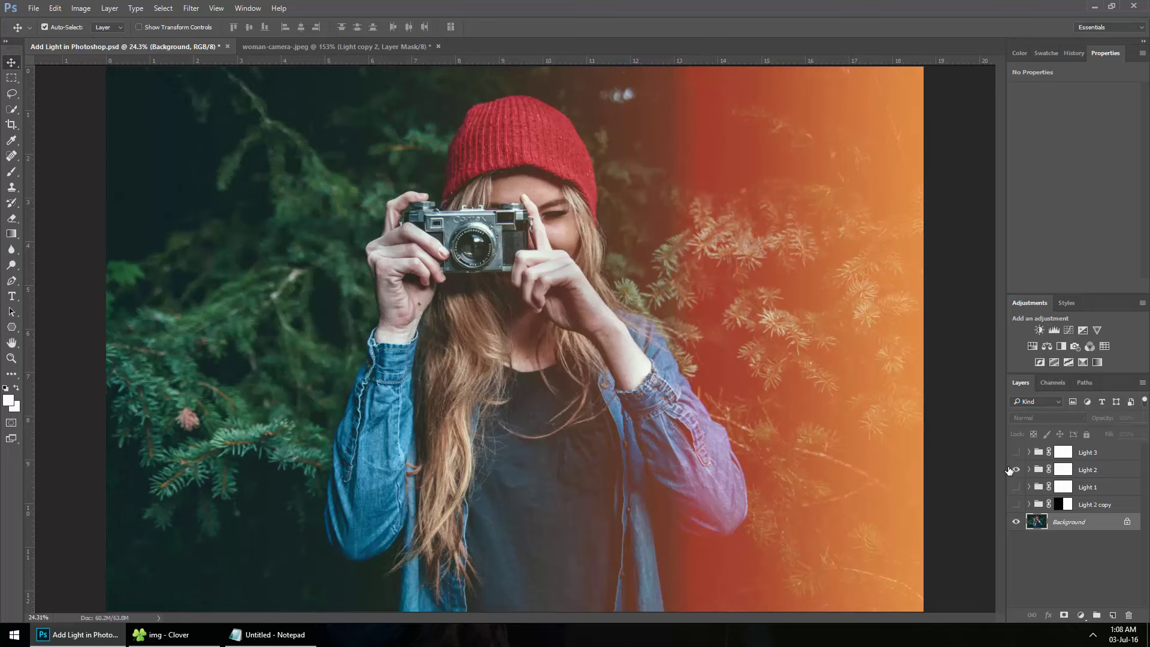
click(1015, 469)
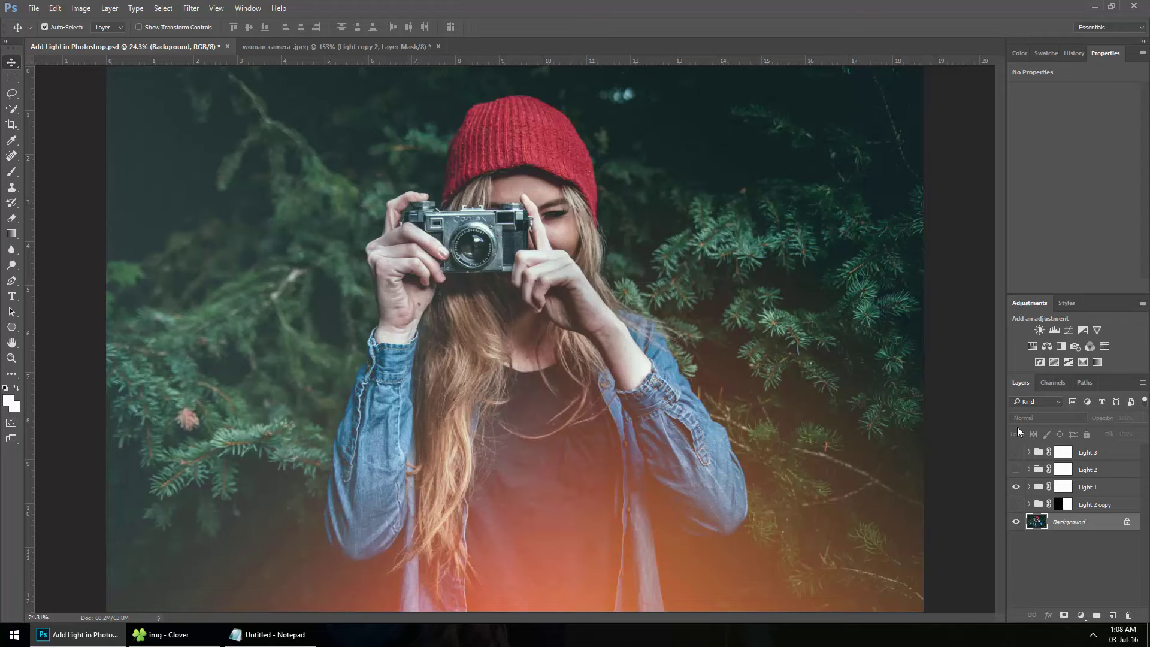
- Minimize Photoshop to reveal Clover's img folder of camera photos
click(1089, 5)
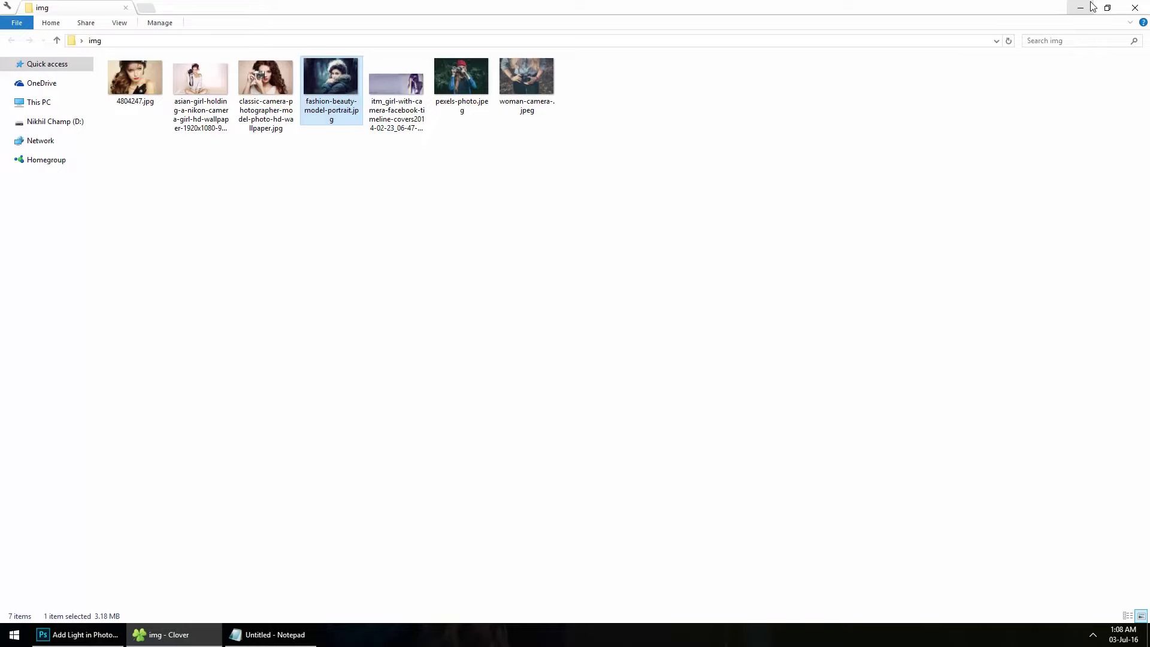